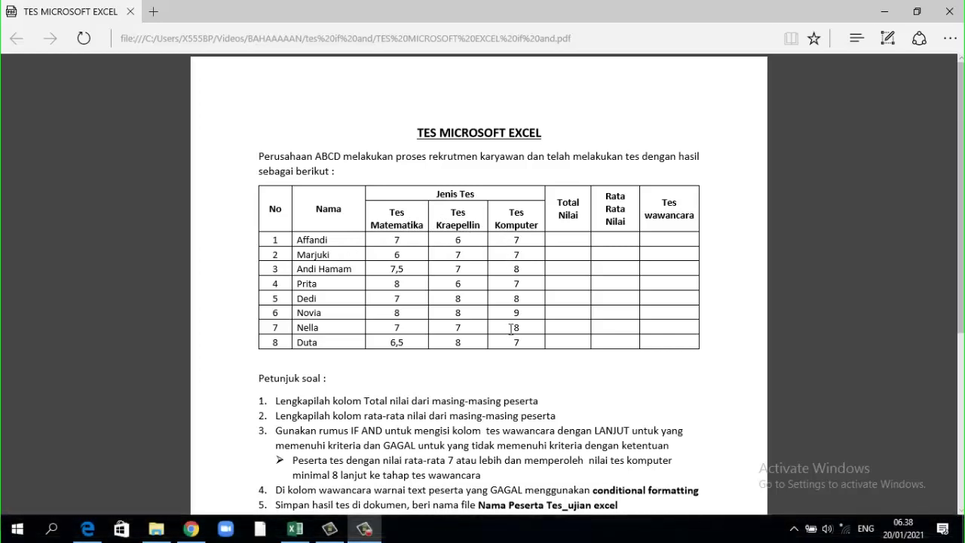
# Switch to the Excel workbook and fill Total Nilai H5:H12 with each row's three-test sum, starting from =SUM(E5:G5).
pyautogui.scroll(-3, 453, 235)
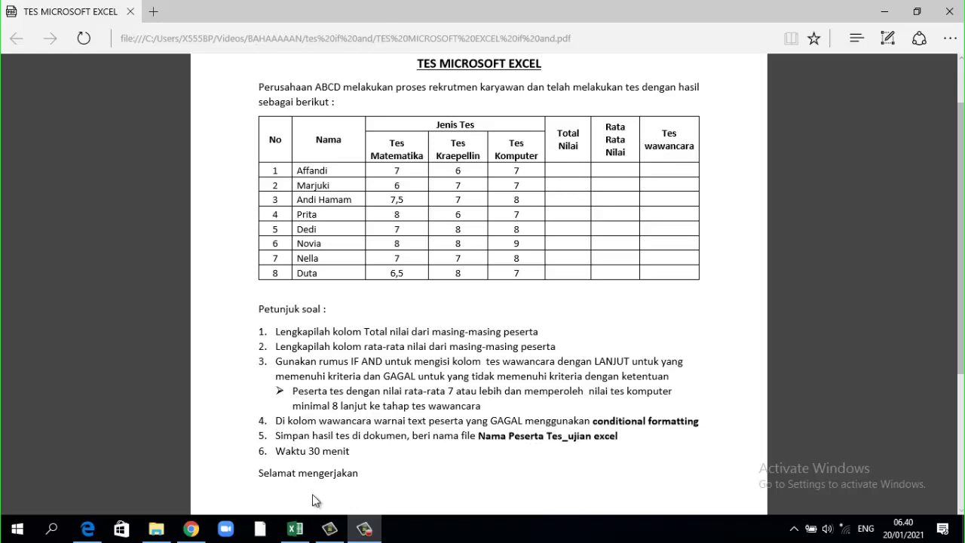
pyautogui.click(295, 529)
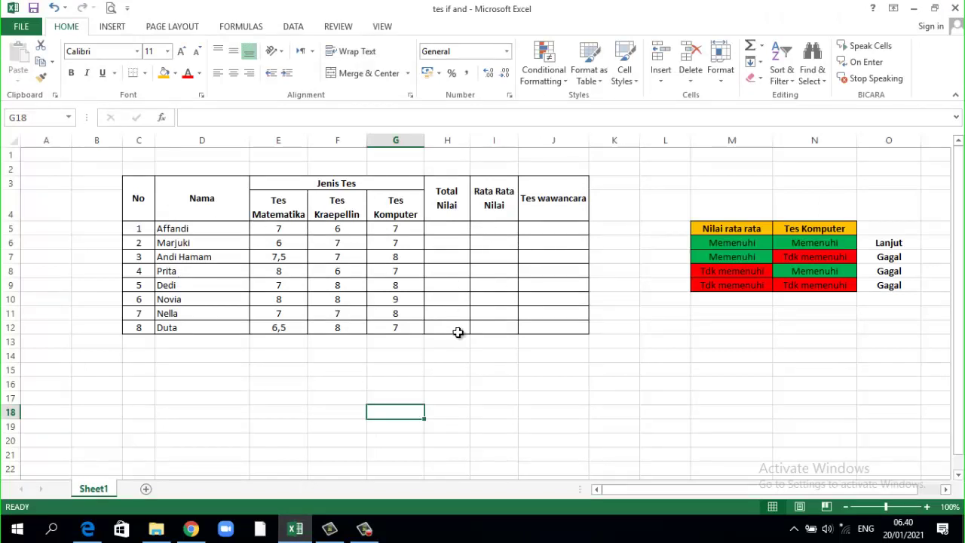
pyautogui.click(442, 228)
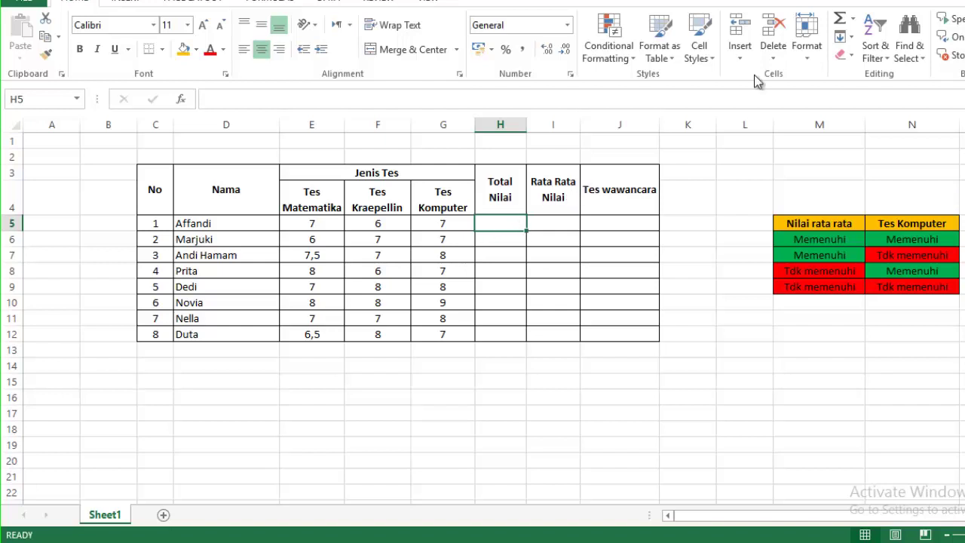
pyautogui.click(853, 21)
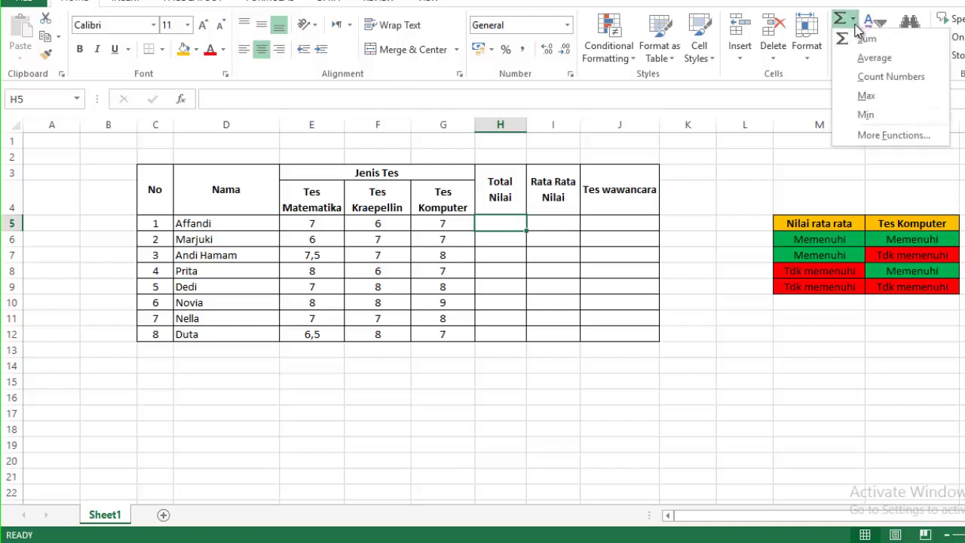
pyautogui.click(867, 39)
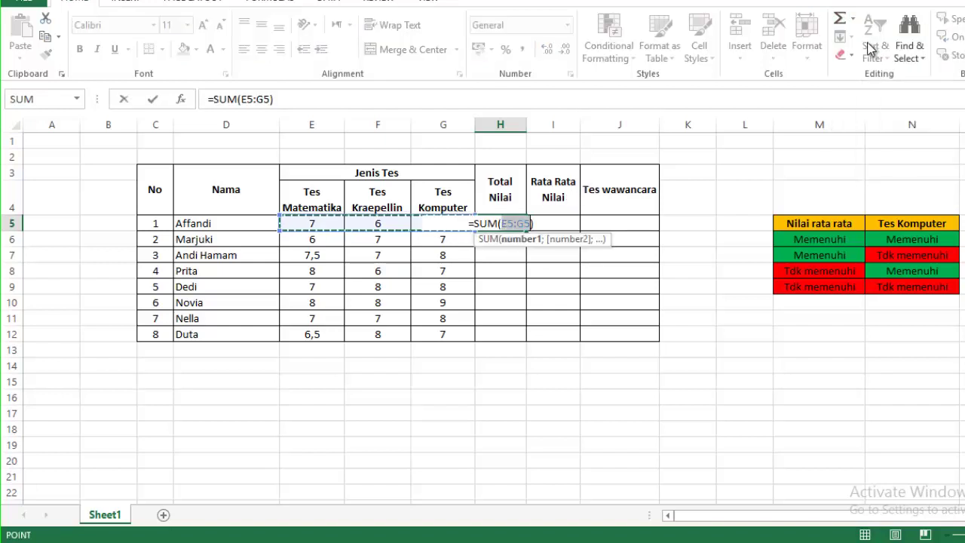
pyautogui.press('Return')
pyautogui.click(503, 224)
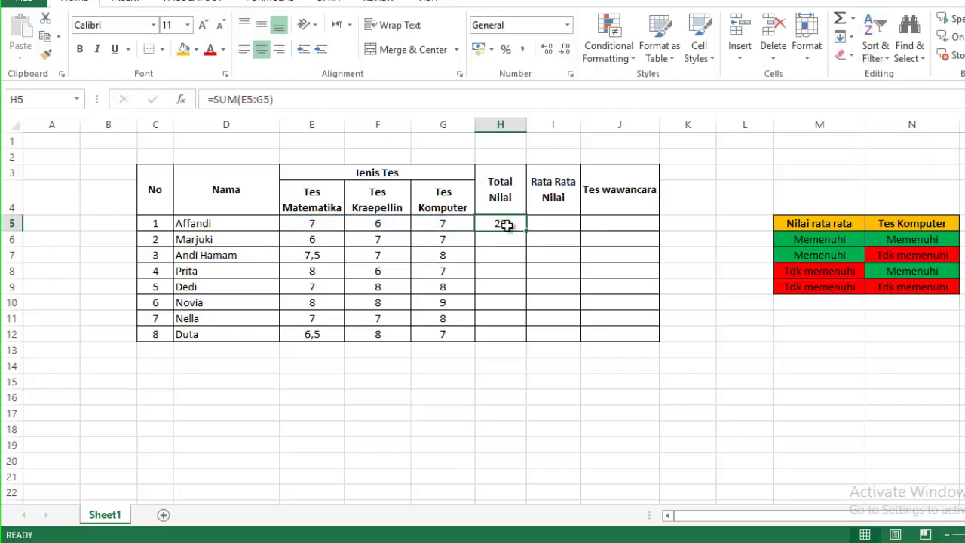
pyautogui.moveTo(525, 231); pyautogui.dragTo(526, 337)
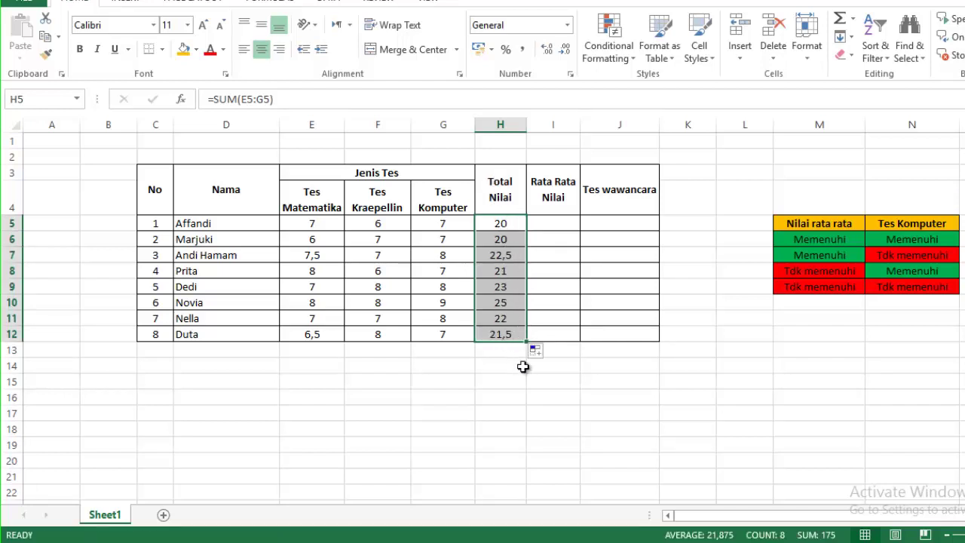
# Insert an Average function in I5, correct its range to E5:G5, and fill the formula through I12.
pyautogui.click(554, 224)
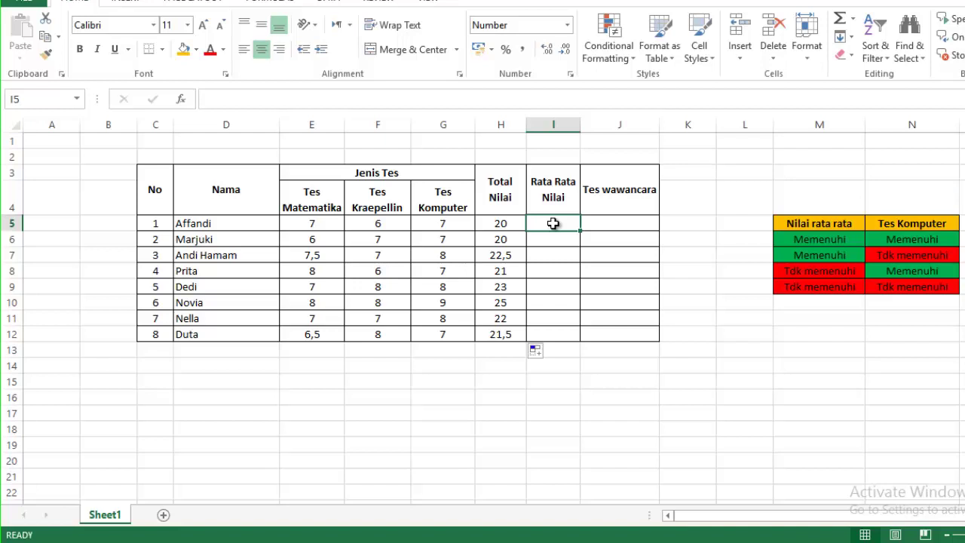
pyautogui.click(854, 18)
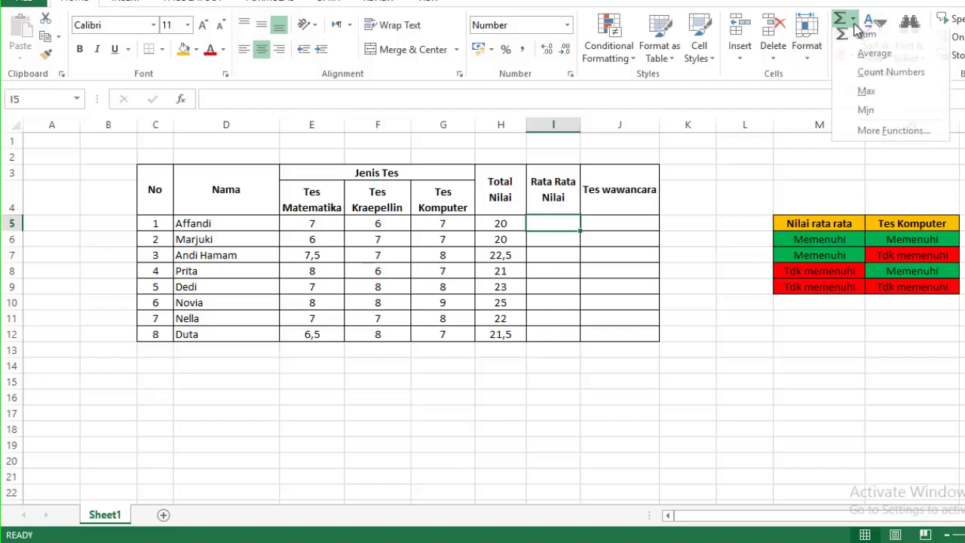
pyautogui.click(872, 63)
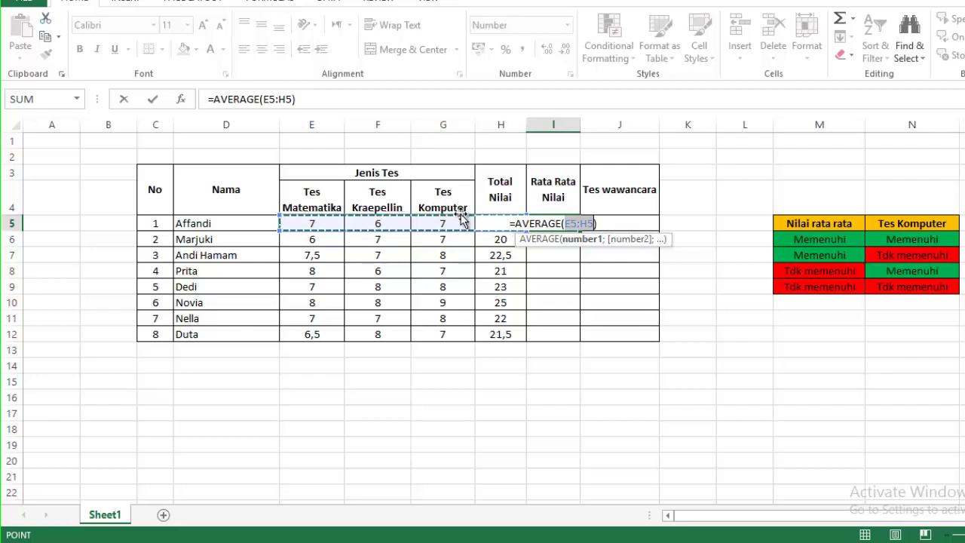
pyautogui.click(286, 100)
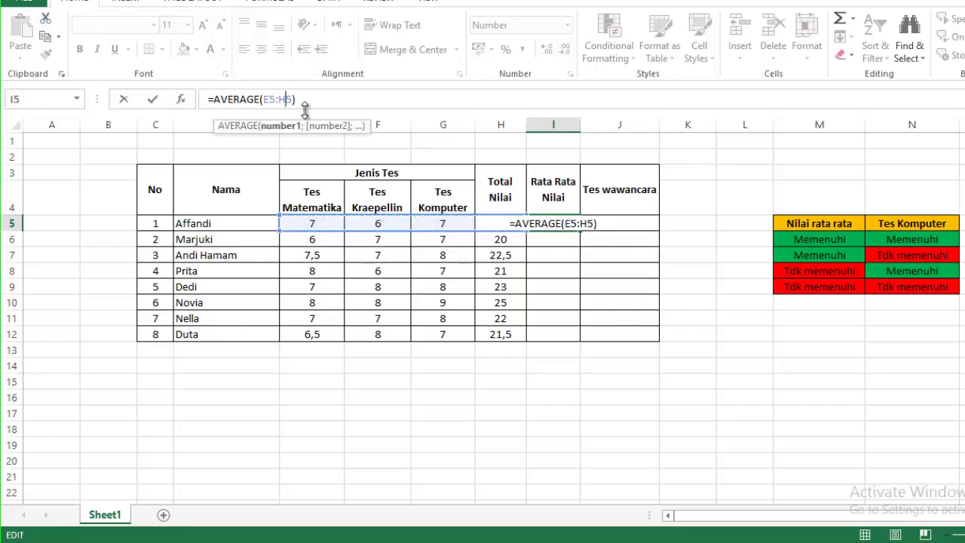
pyautogui.press('BackSpace')
pyautogui.write('g')
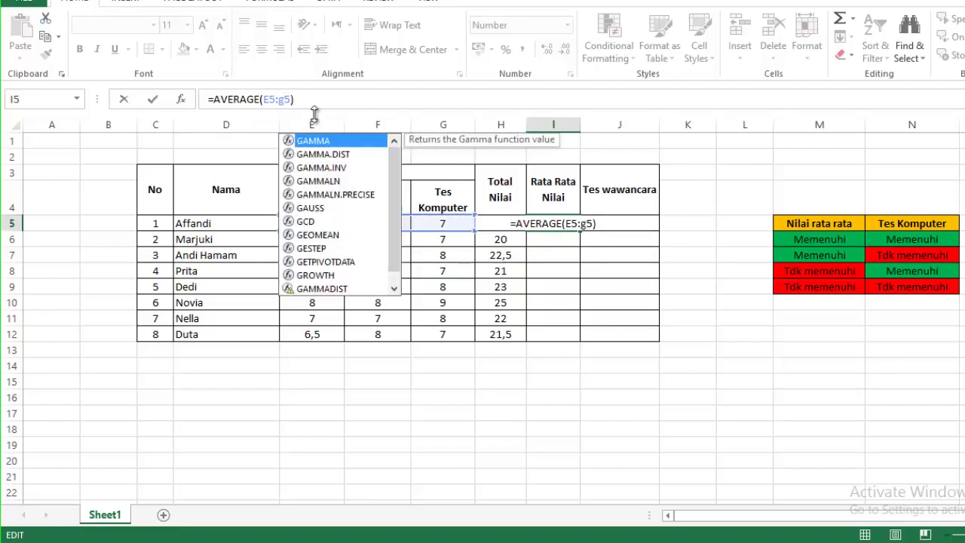
pyautogui.press('Return')
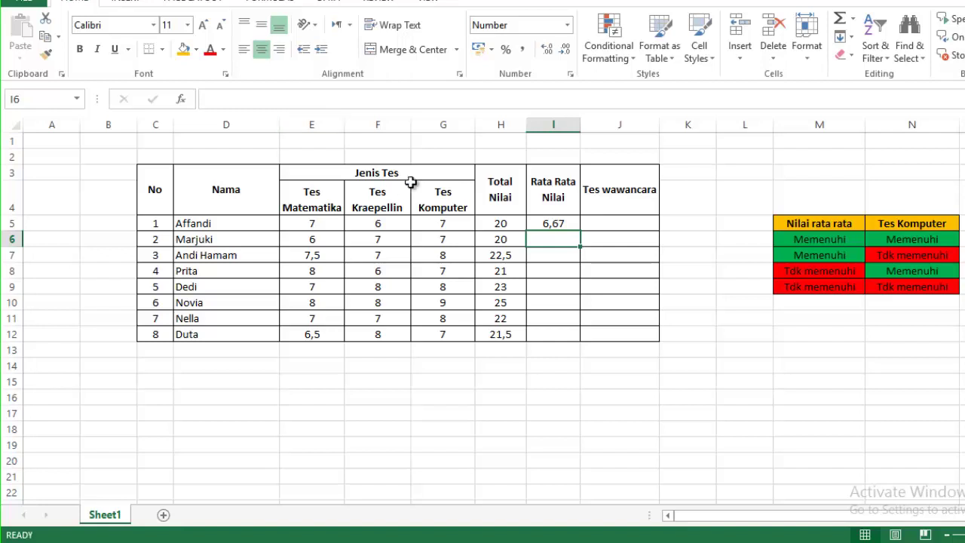
pyautogui.click(551, 224)
pyautogui.moveTo(579, 232); pyautogui.dragTo(567, 338)
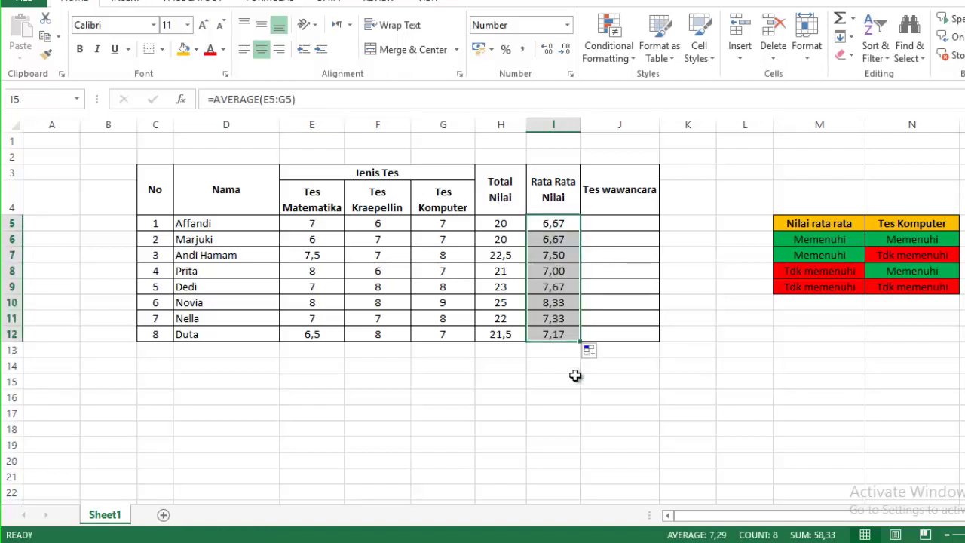
# Re-enter the Rata Rata Nilai formula in I5 by hand as =AVERAGE(E5:G5) and copy it through I12.
pyautogui.click(559, 224)
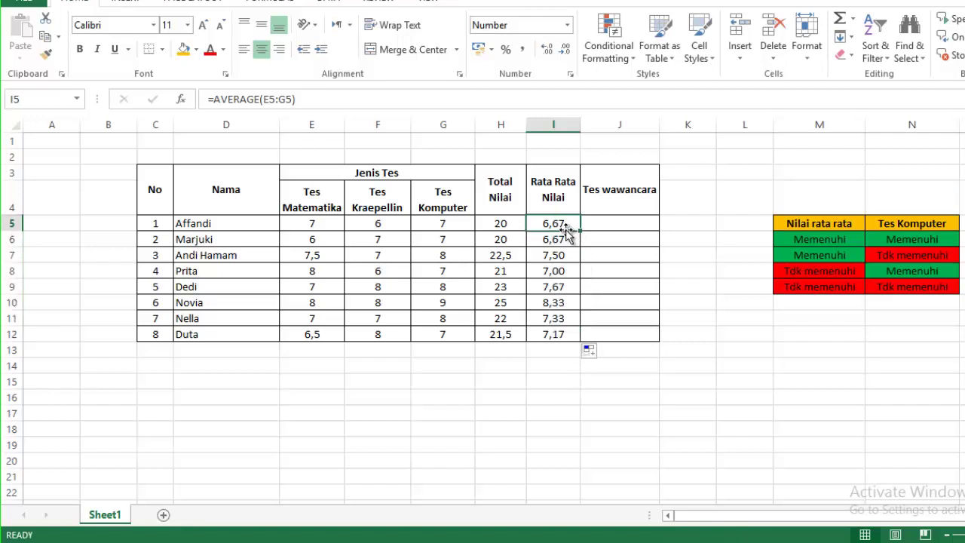
pyautogui.write('=a')
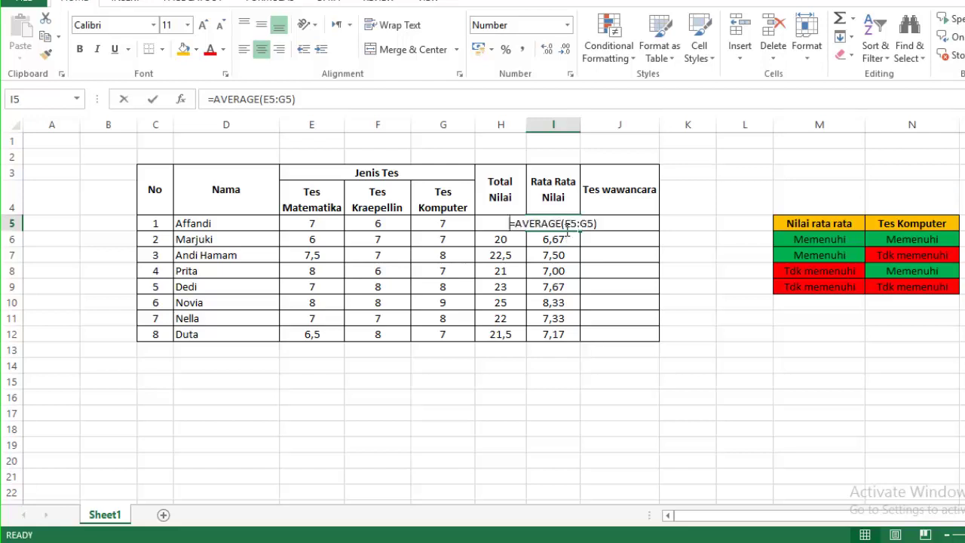
pyautogui.write('verage')
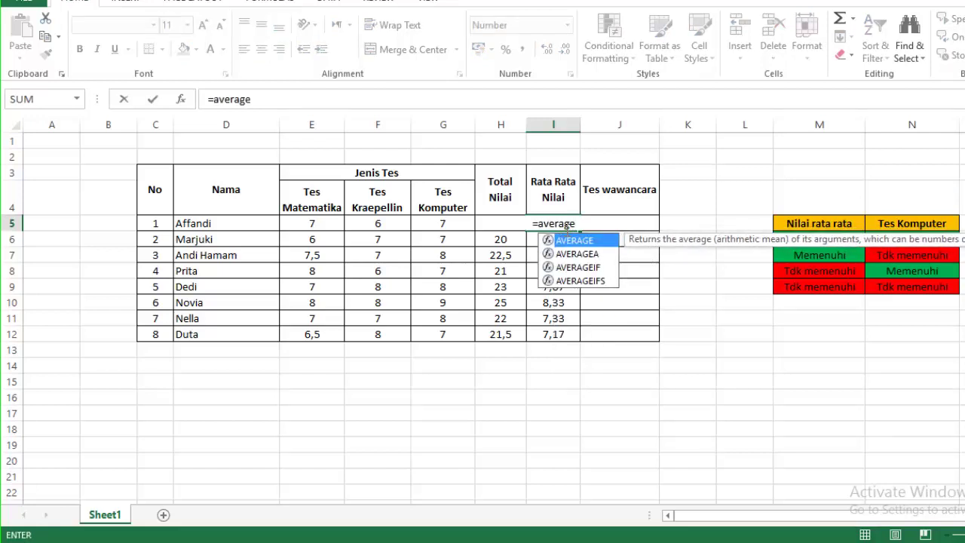
pyautogui.write('(')
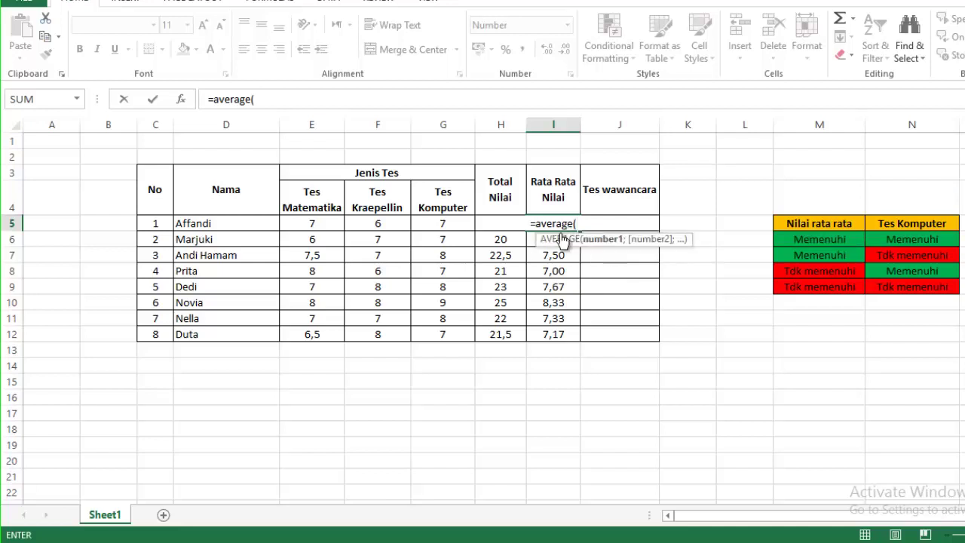
pyautogui.click(316, 223)
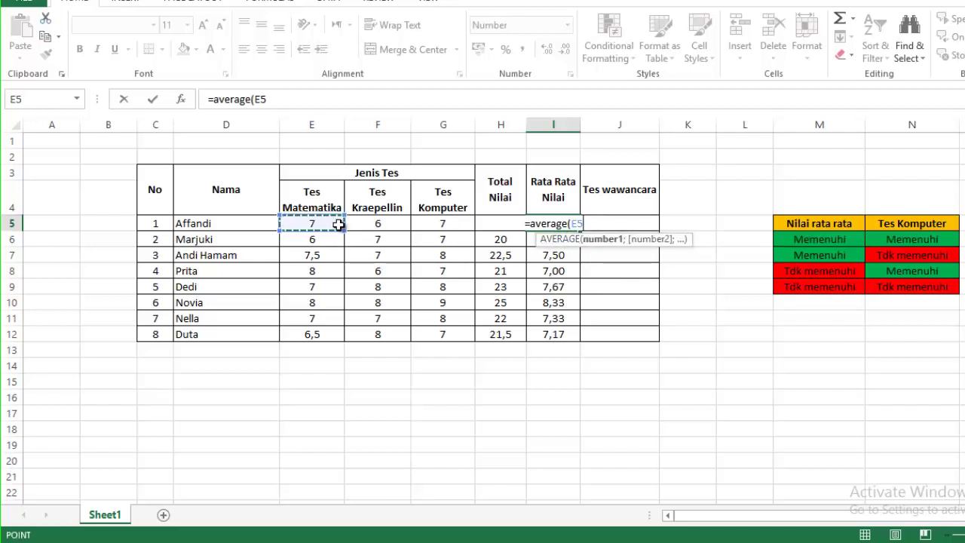
pyautogui.hotkey('shift', 'Right')
pyautogui.hotkey('shift', 'Right')
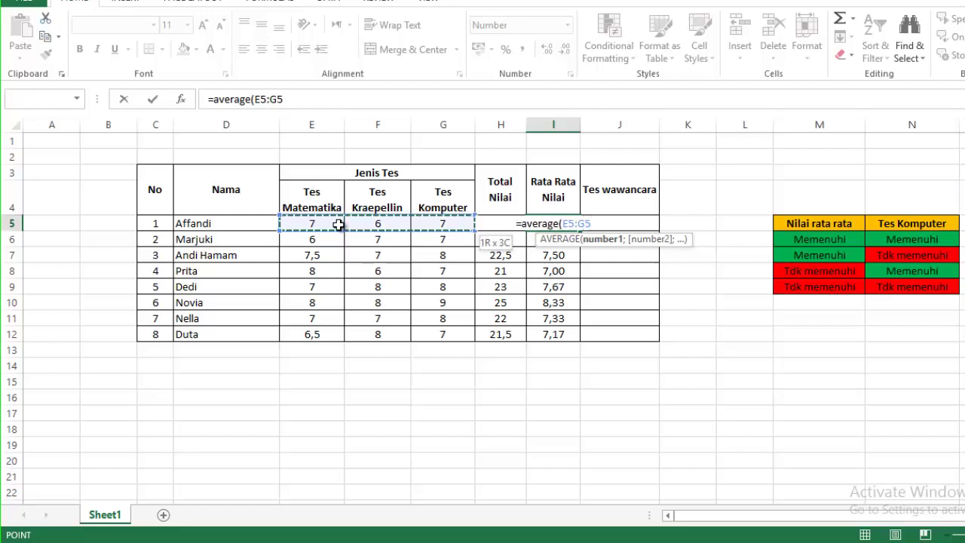
pyautogui.write(')')
pyautogui.press('Return')
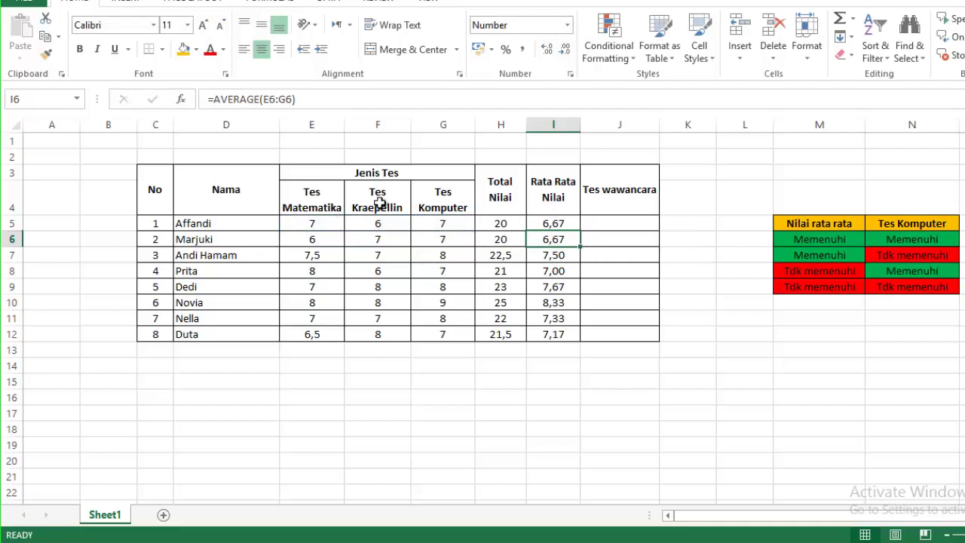
pyautogui.click(555, 221)
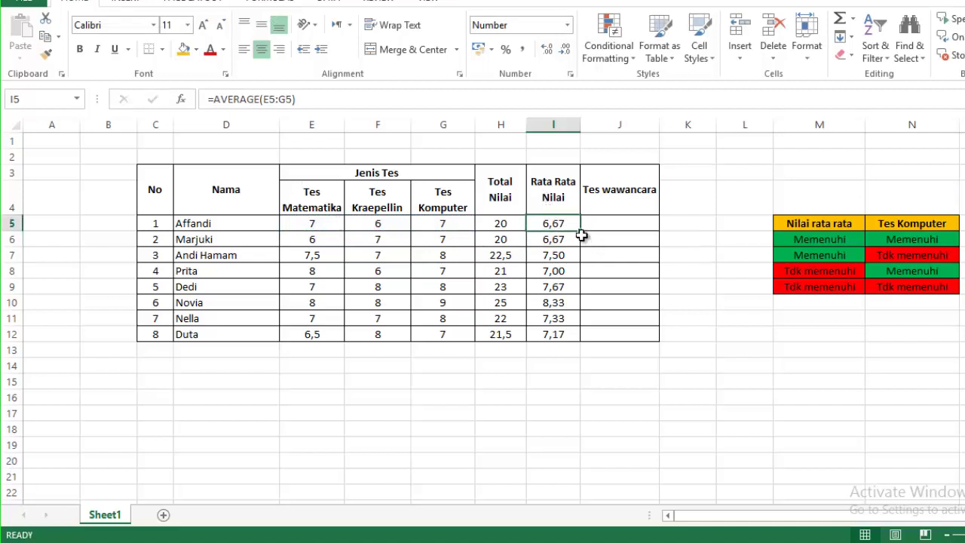
pyautogui.moveTo(582, 232); pyautogui.dragTo(575, 342)
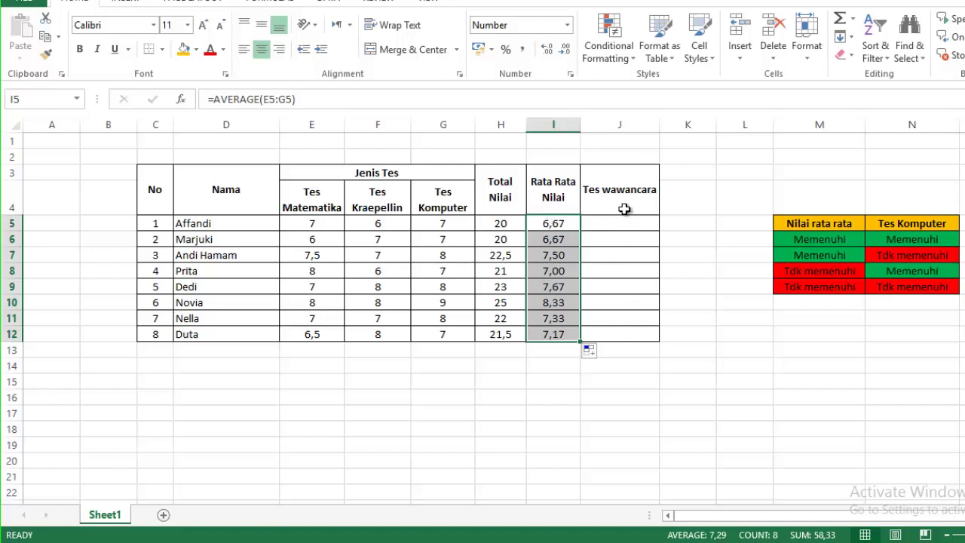
# Review the Tes wawancara requirements and examine the criteria combinations and their outcomes in M5:O9.
pyautogui.click(629, 334)
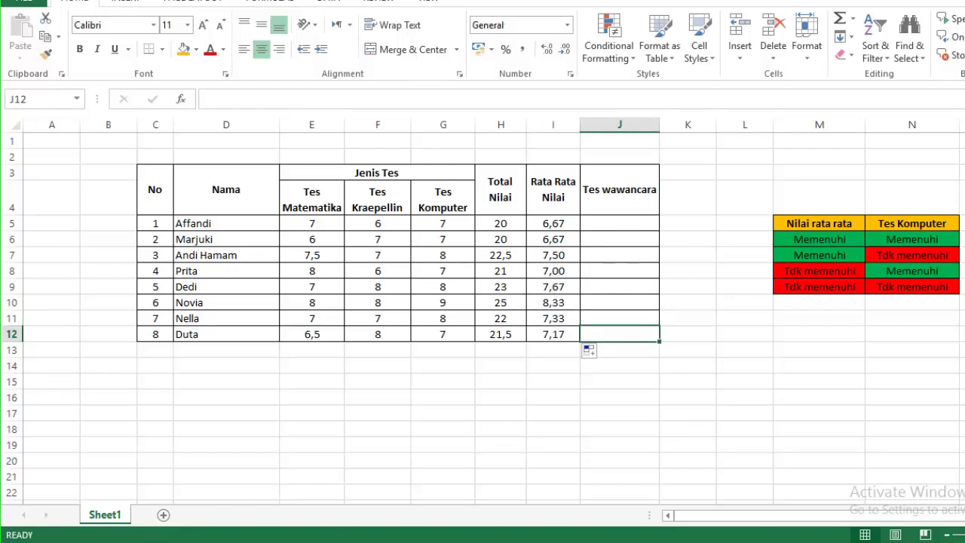
pyautogui.hotkey('alt', 'Tab')
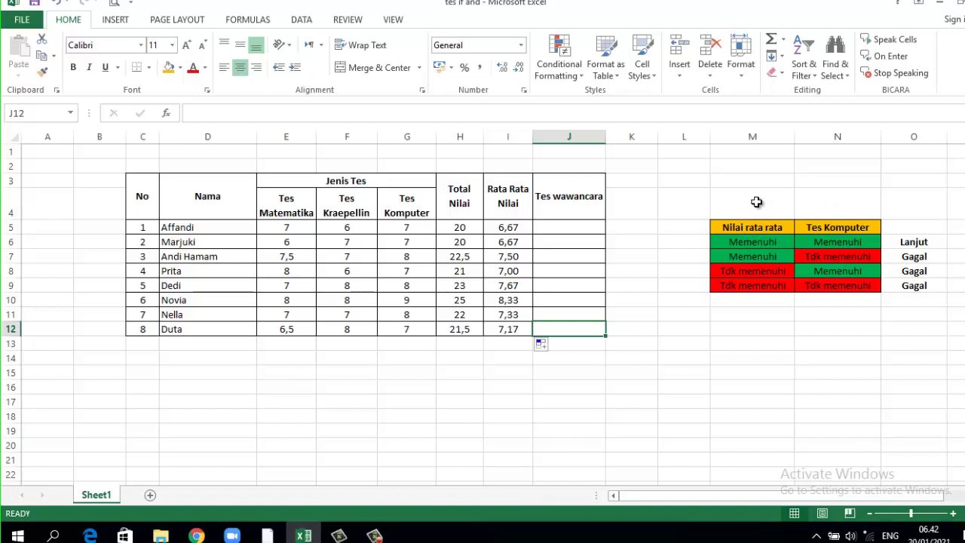
pyautogui.click(830, 207)
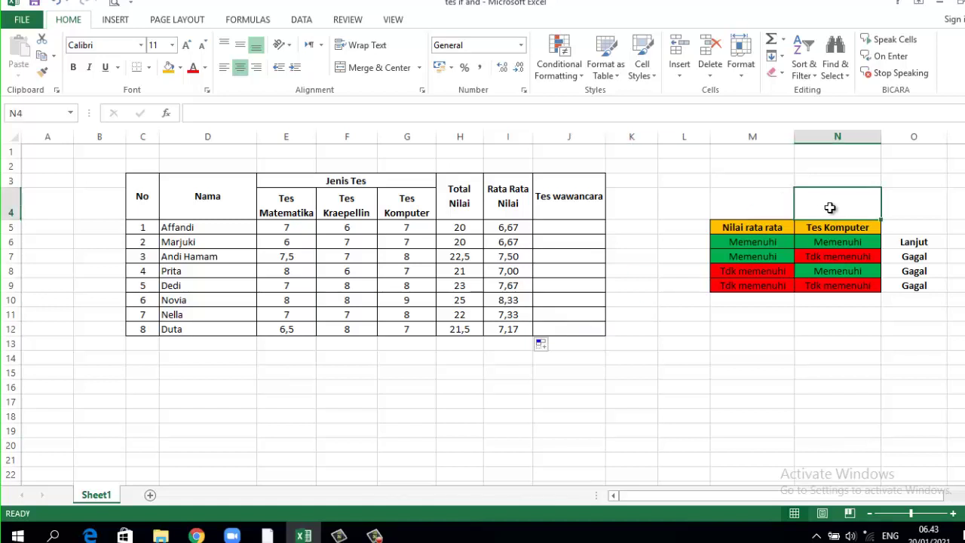
pyautogui.click(749, 242)
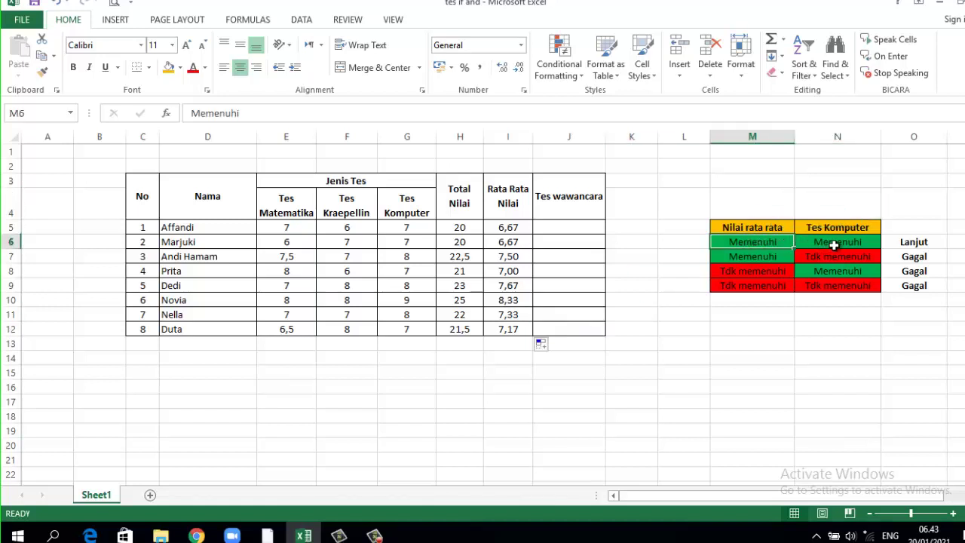
pyautogui.click(835, 244)
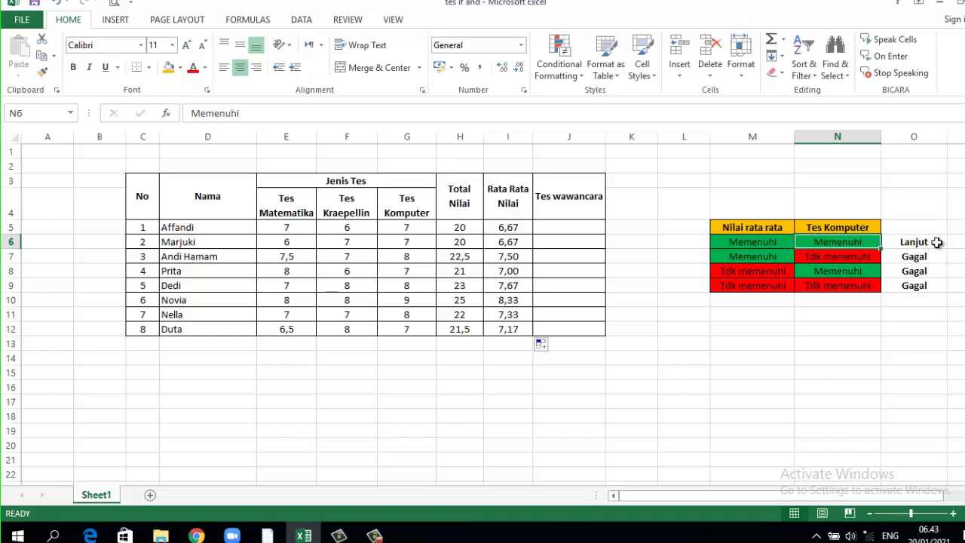
pyautogui.click(838, 257)
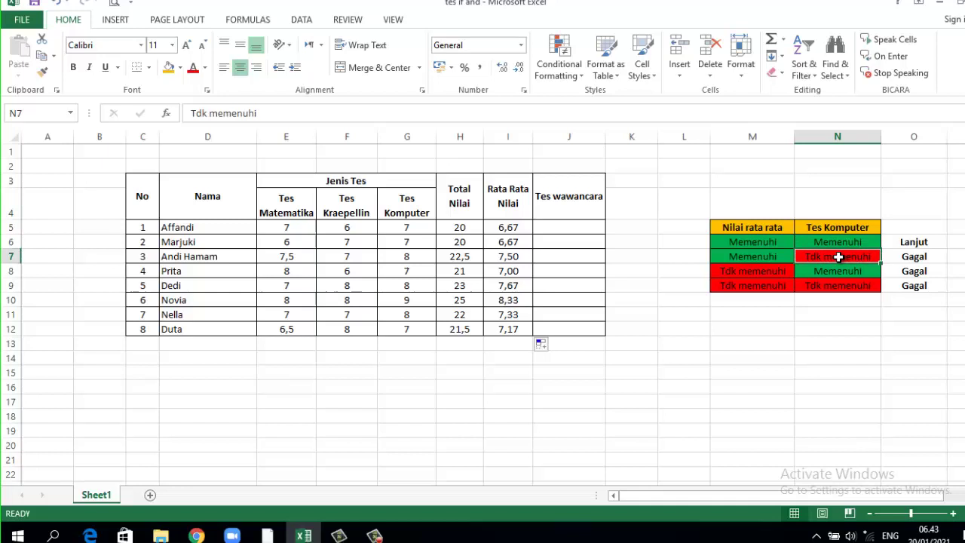
pyautogui.click(774, 274)
pyautogui.click(769, 287)
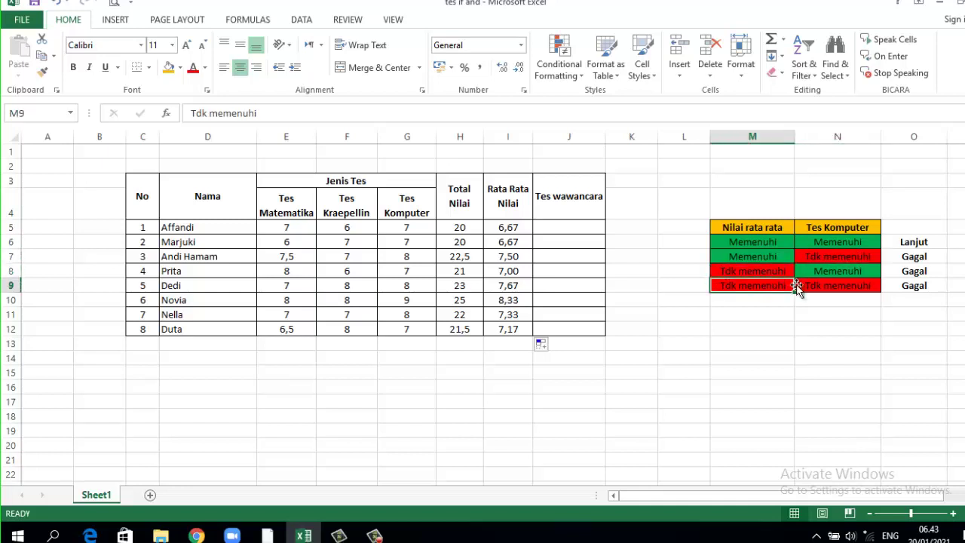
pyautogui.click(818, 283)
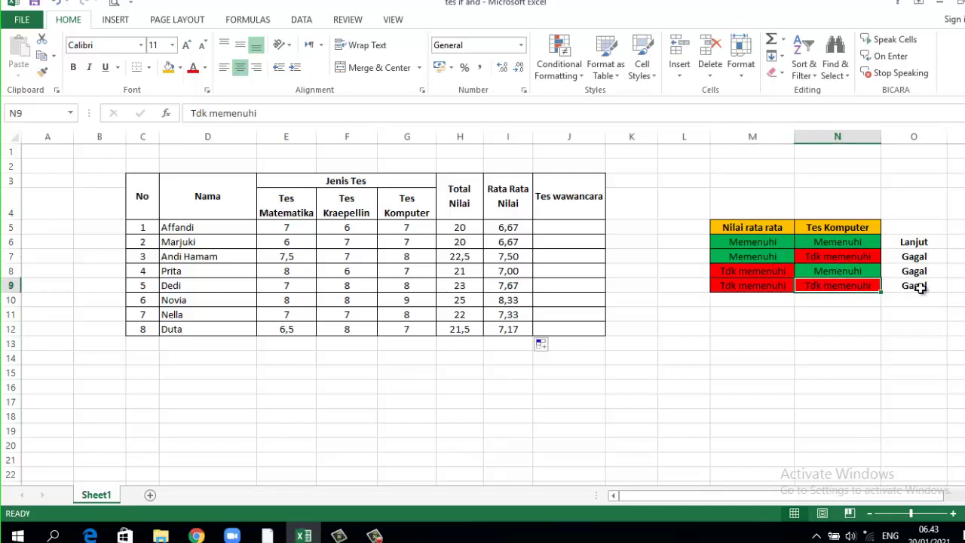
# Start an IF formula with a nested AND in J5, using I5>=7 as the first condition.
pyautogui.click(565, 226)
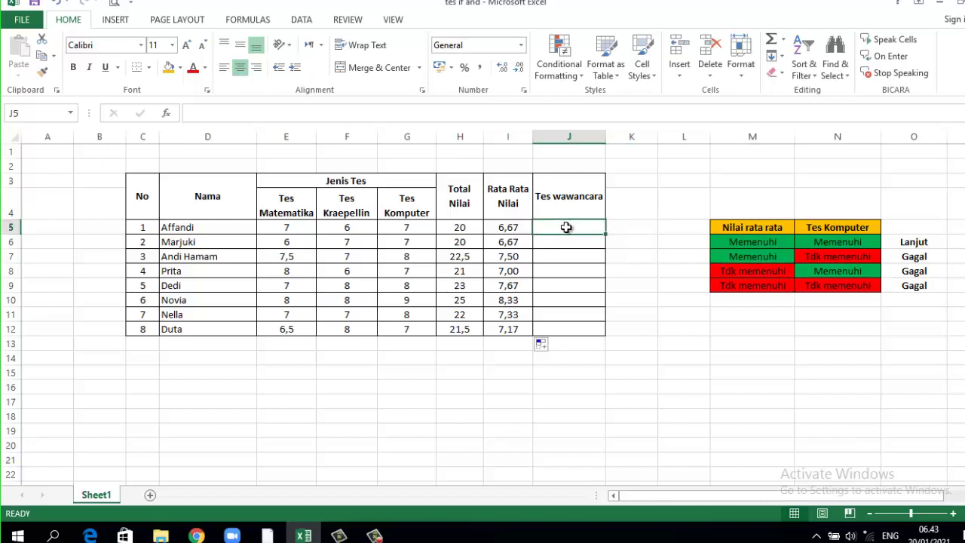
pyautogui.write('=')
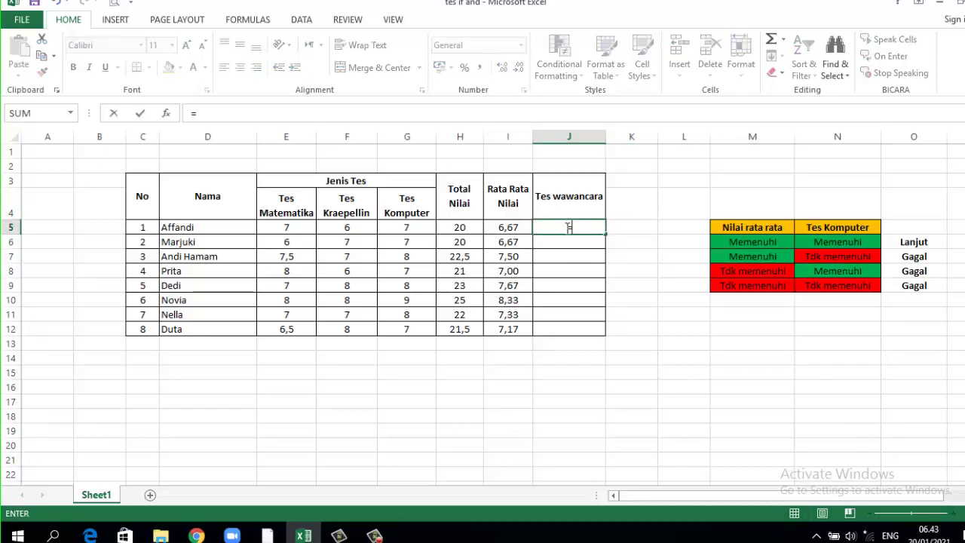
pyautogui.write('if')
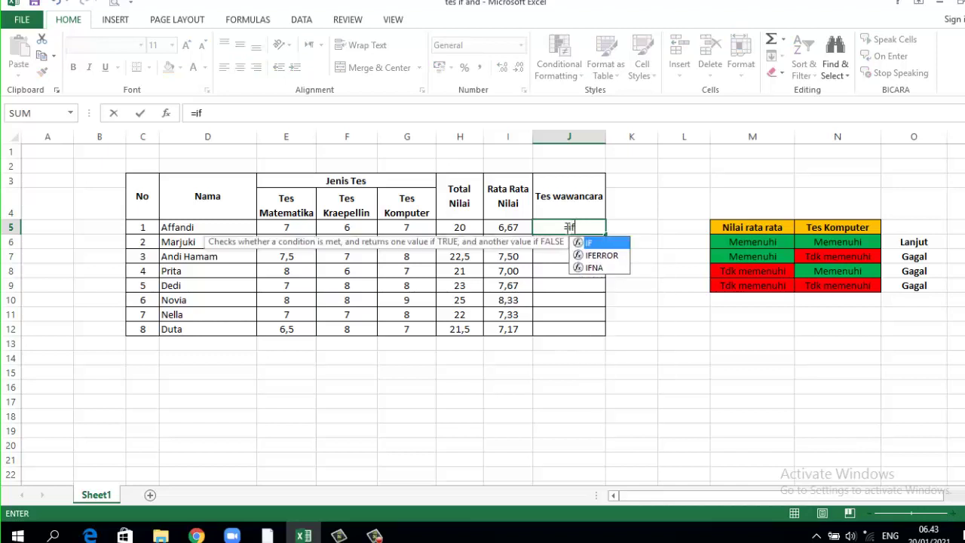
pyautogui.write('(a')
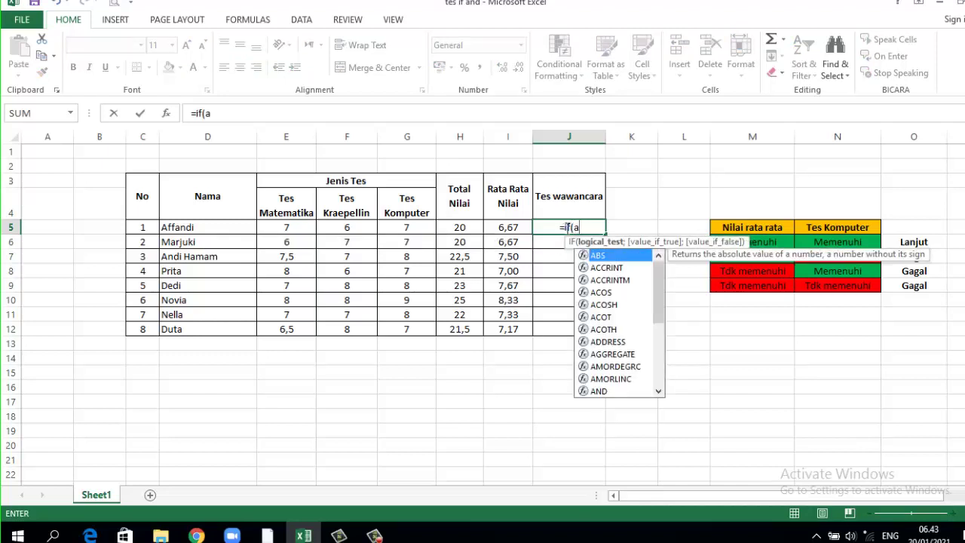
pyautogui.write('nd')
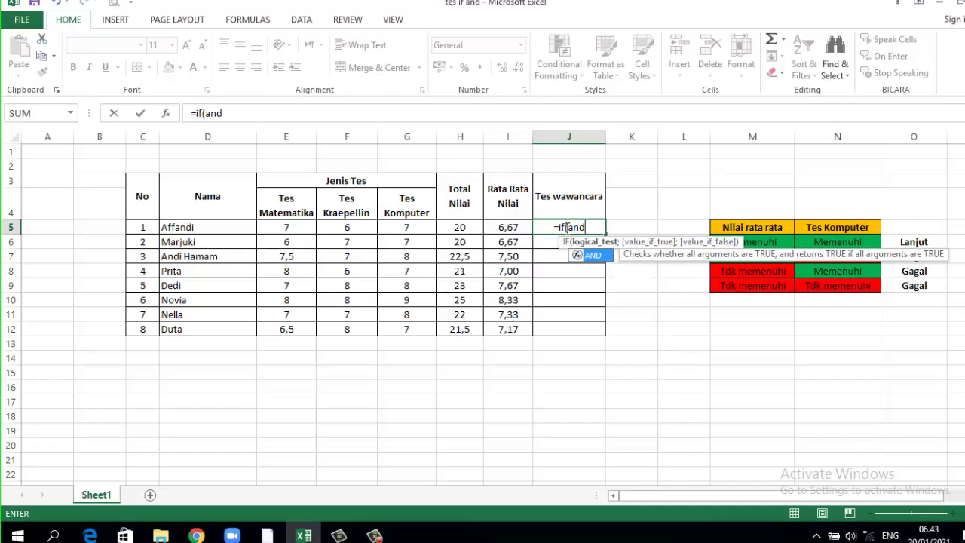
pyautogui.write('(')
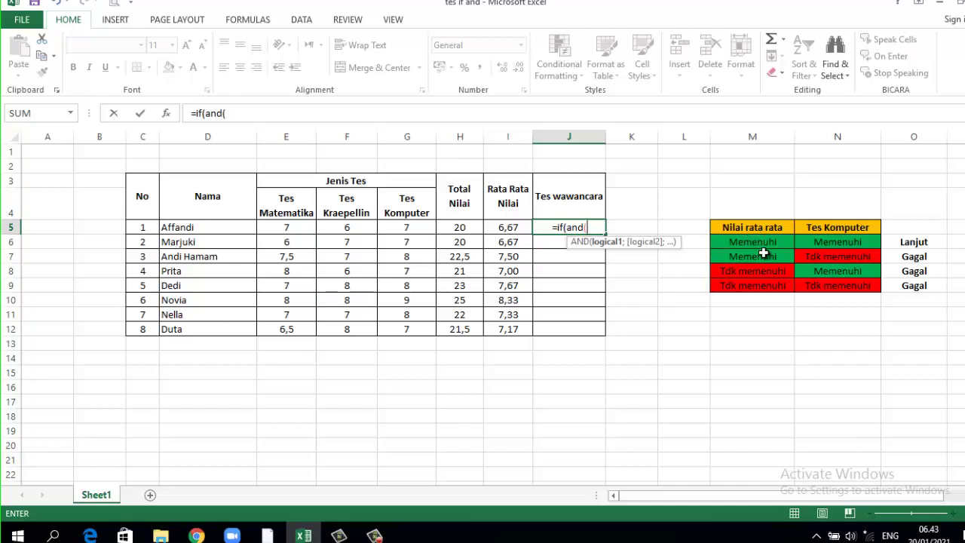
pyautogui.click(512, 227)
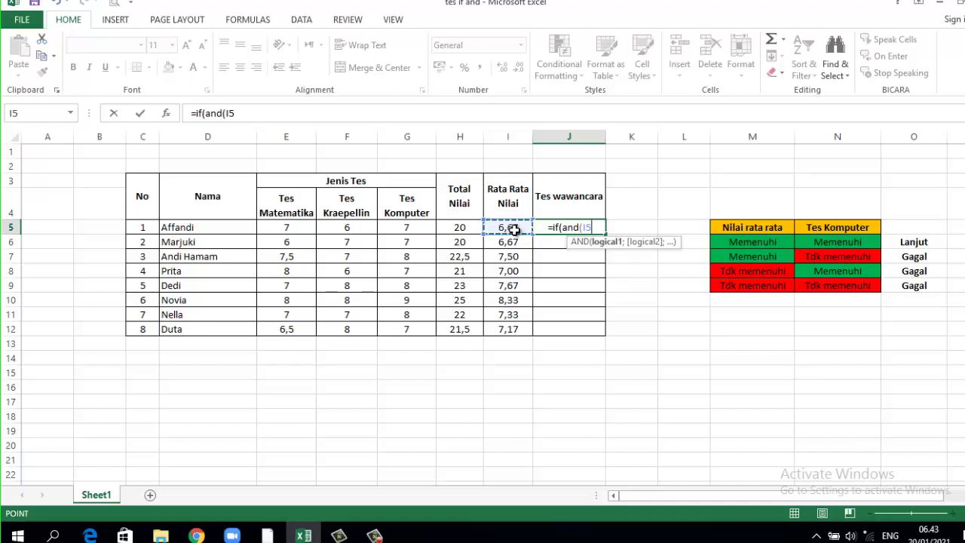
pyautogui.write('>')
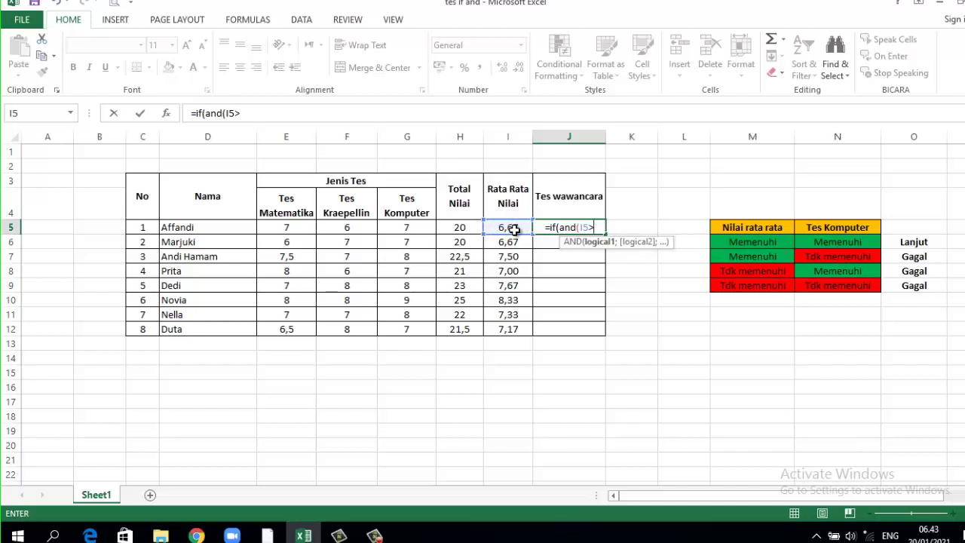
pyautogui.write('=')
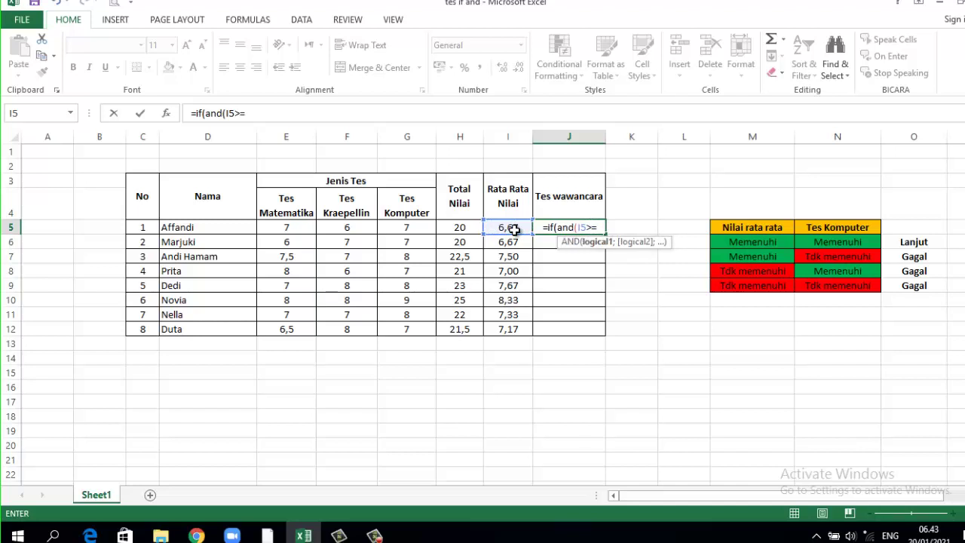
pyautogui.write('7')
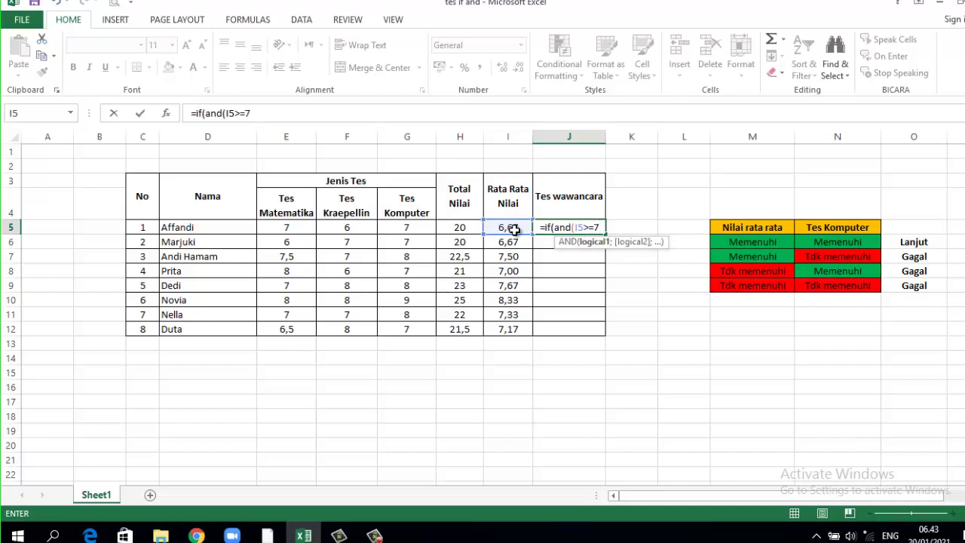
pyautogui.write(';')
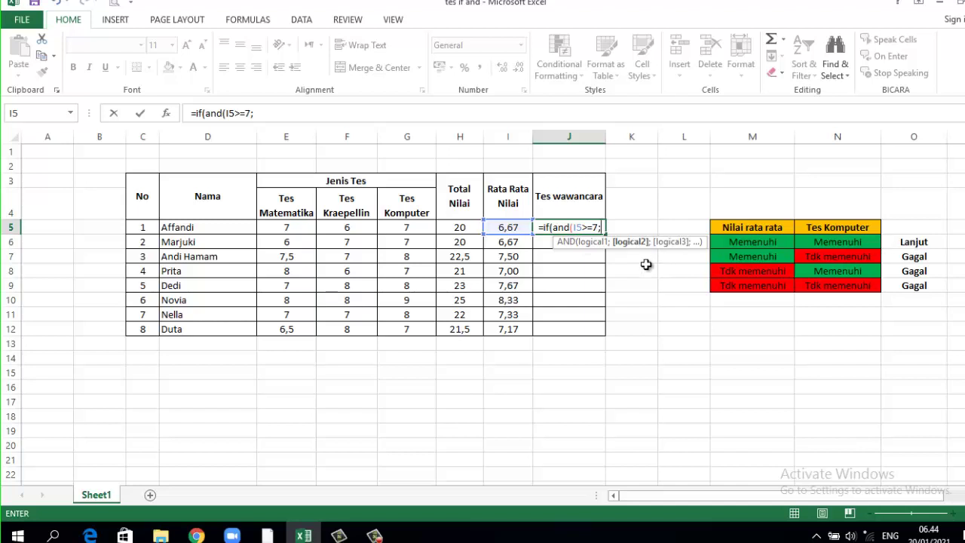
# Add G5>=8 as the second condition of the J5 formula and close the AND function.
pyautogui.click(405, 230)
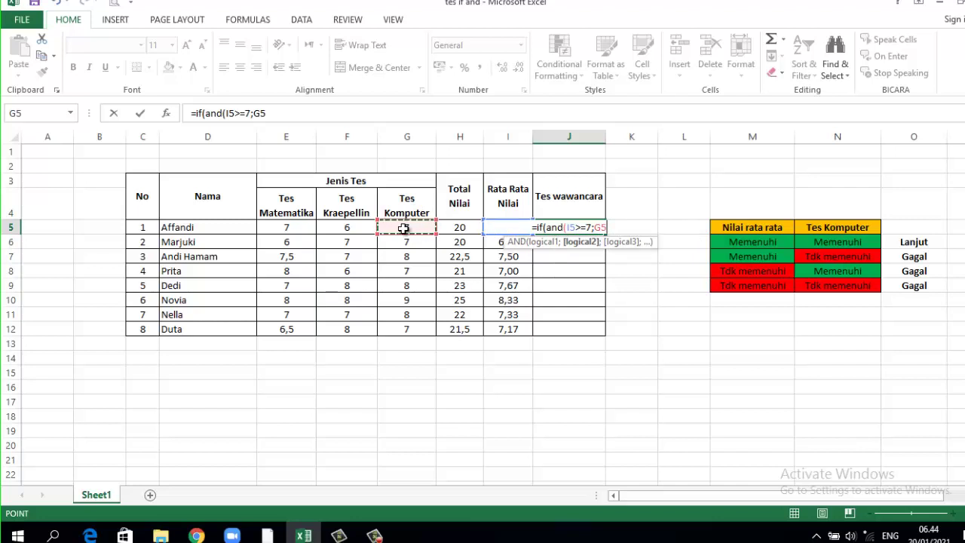
pyautogui.write('>')
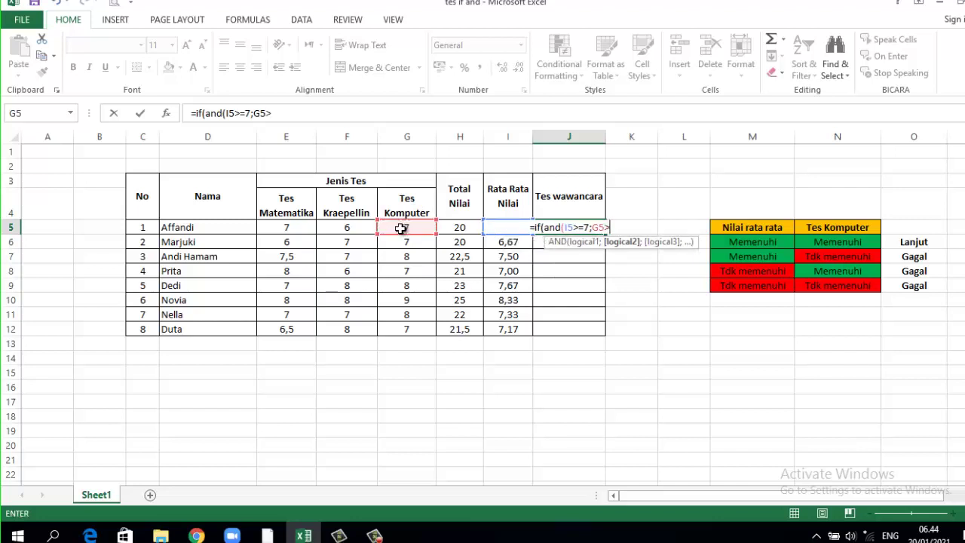
pyautogui.write('=')
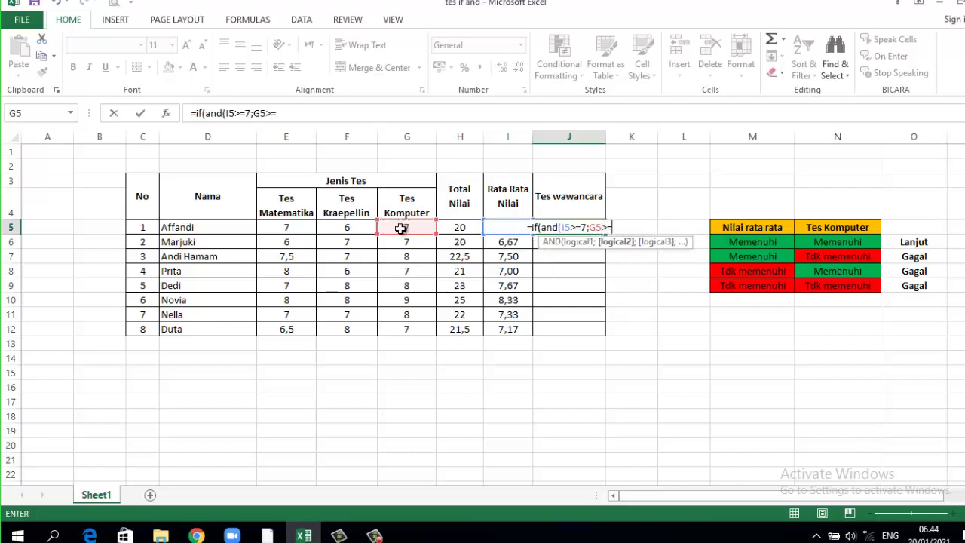
pyautogui.write('8')
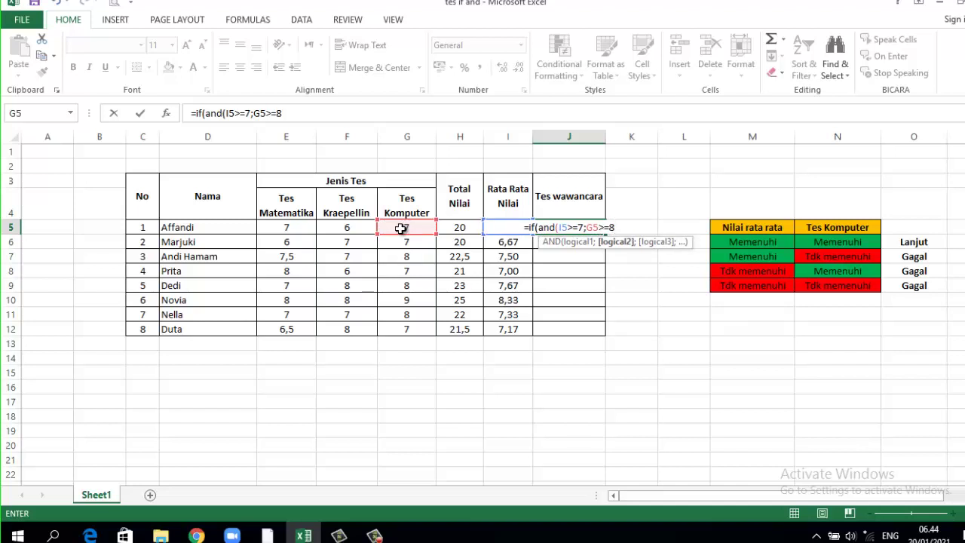
pyautogui.write(')')
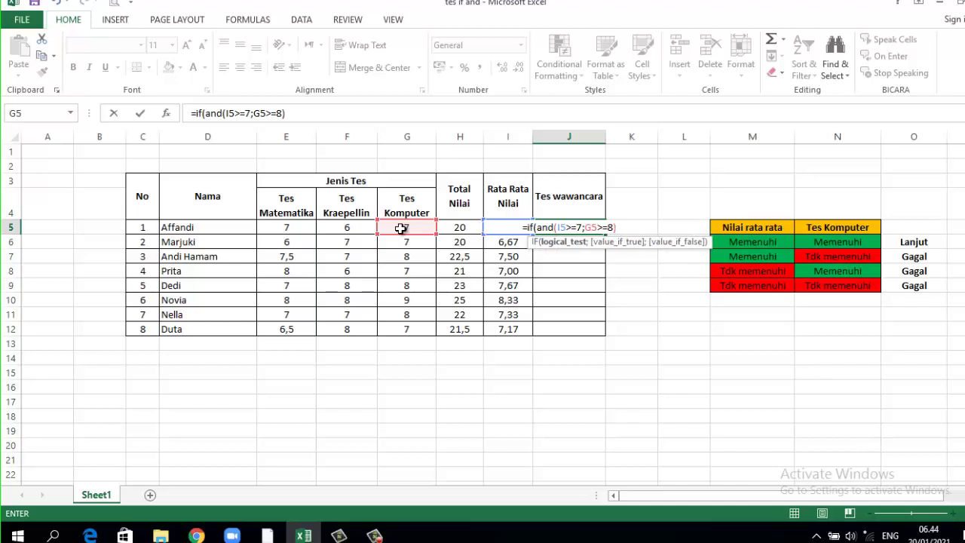
pyautogui.write(';')
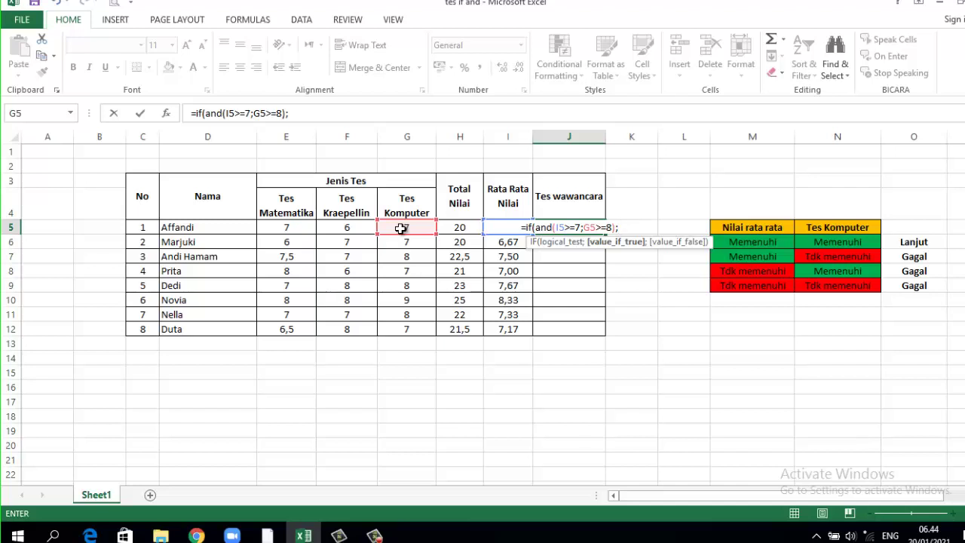
# Complete the J5 formula with "LANJUT" as the true result and "GAGAL" as the false result, and enter it.
pyautogui.write('"L')
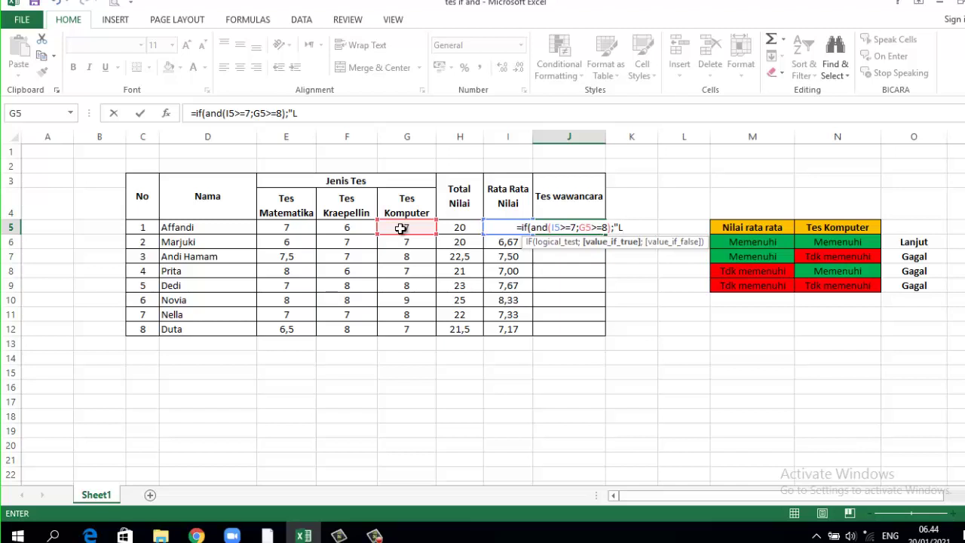
pyautogui.write('ANJU')
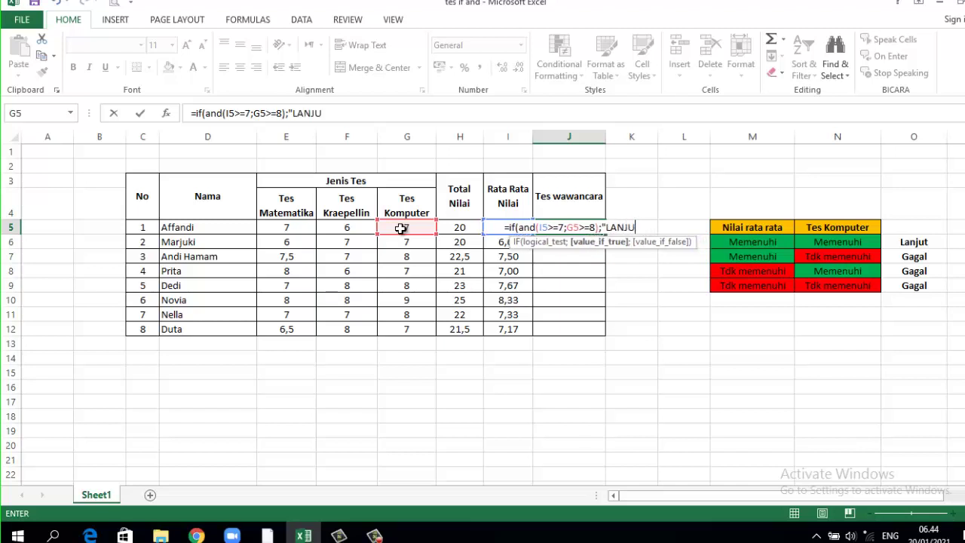
pyautogui.write('T"')
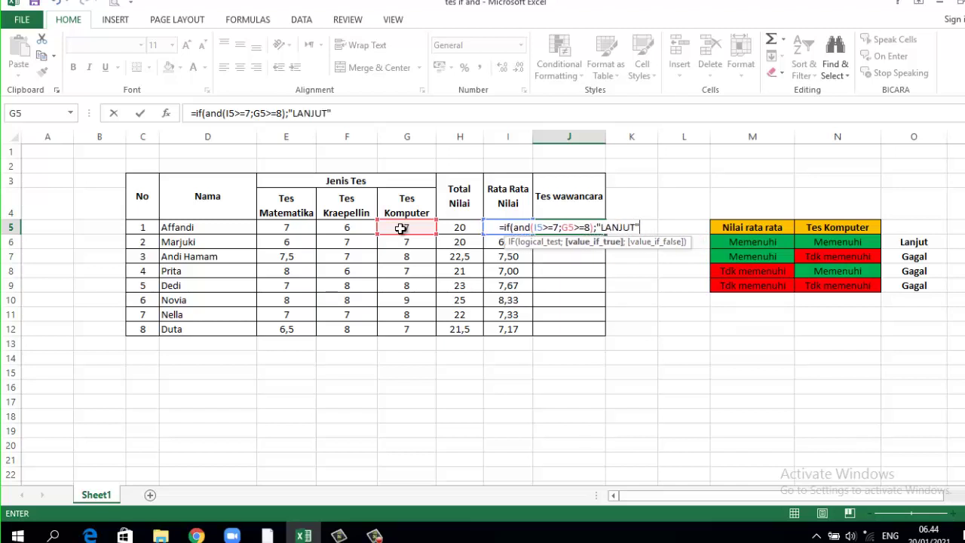
pyautogui.write(';')
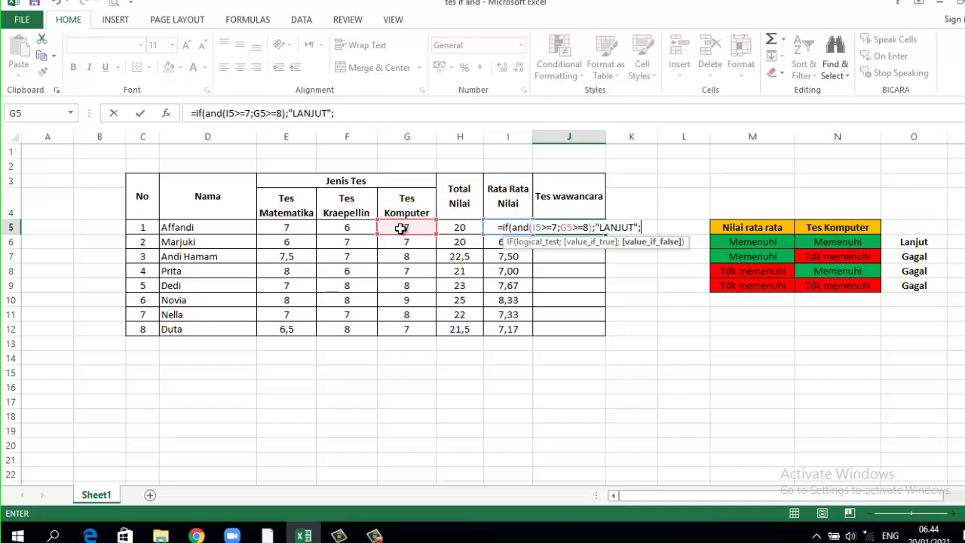
pyautogui.write('"')
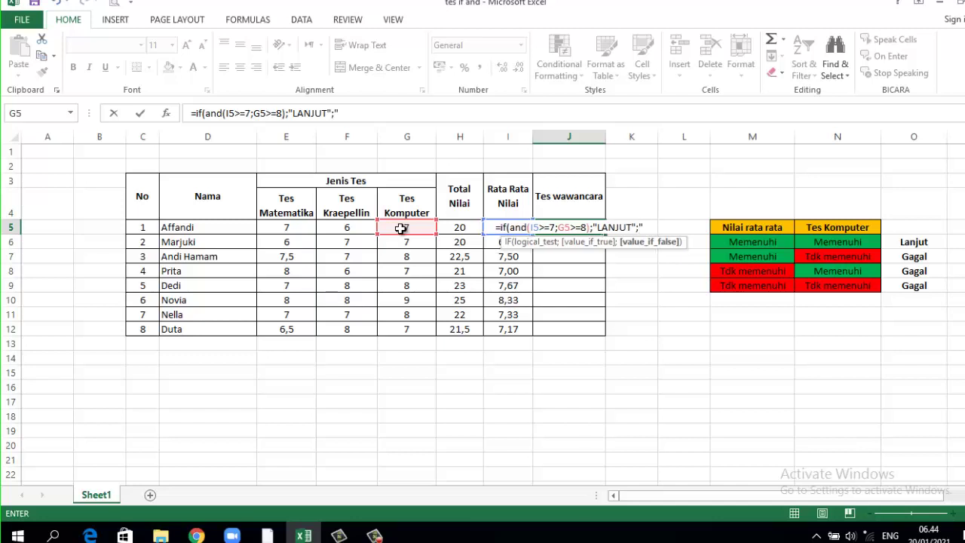
pyautogui.write('GAGA')
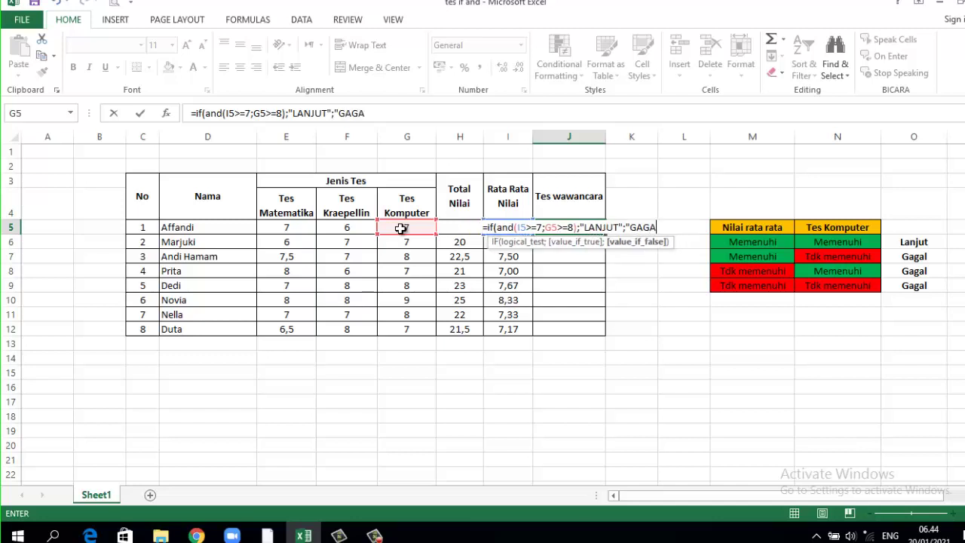
pyautogui.write('L"')
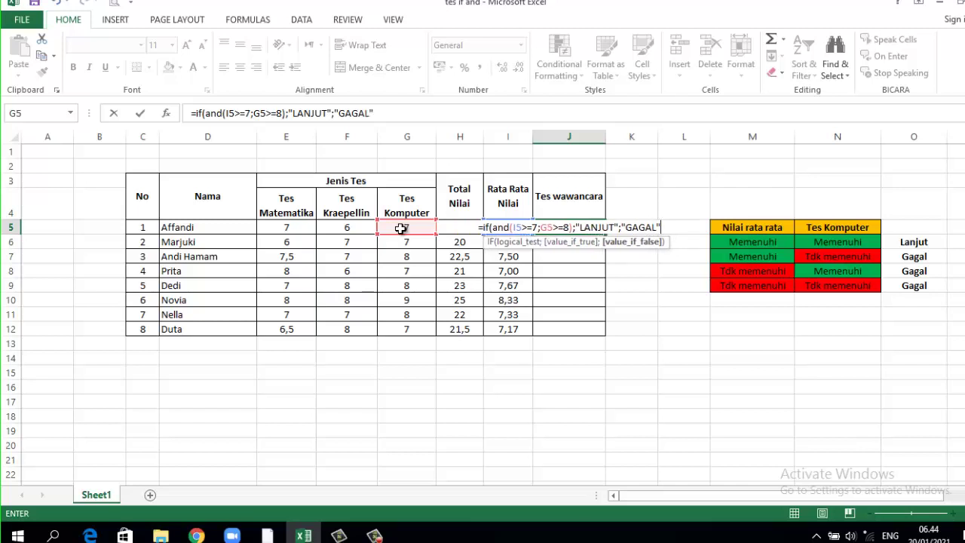
pyautogui.write(')')
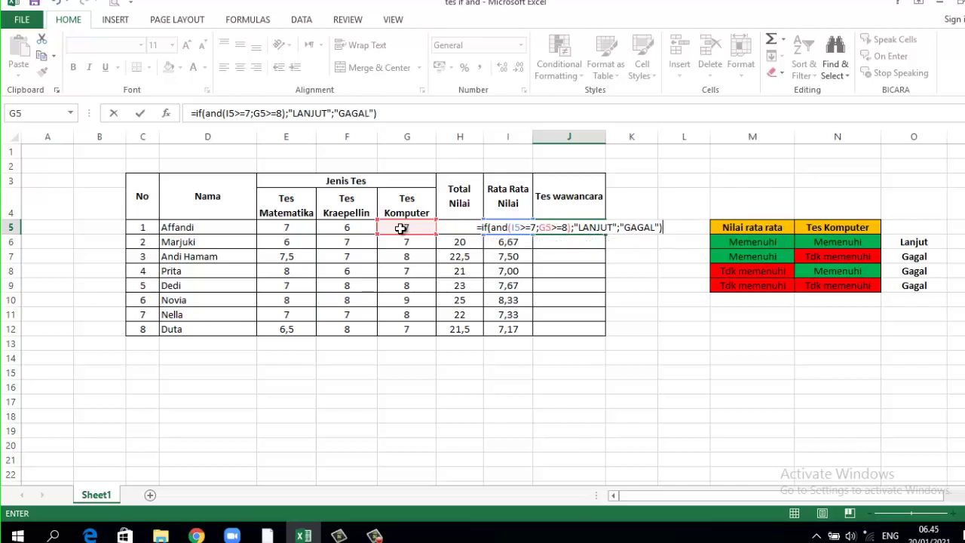
pyautogui.press('Return')
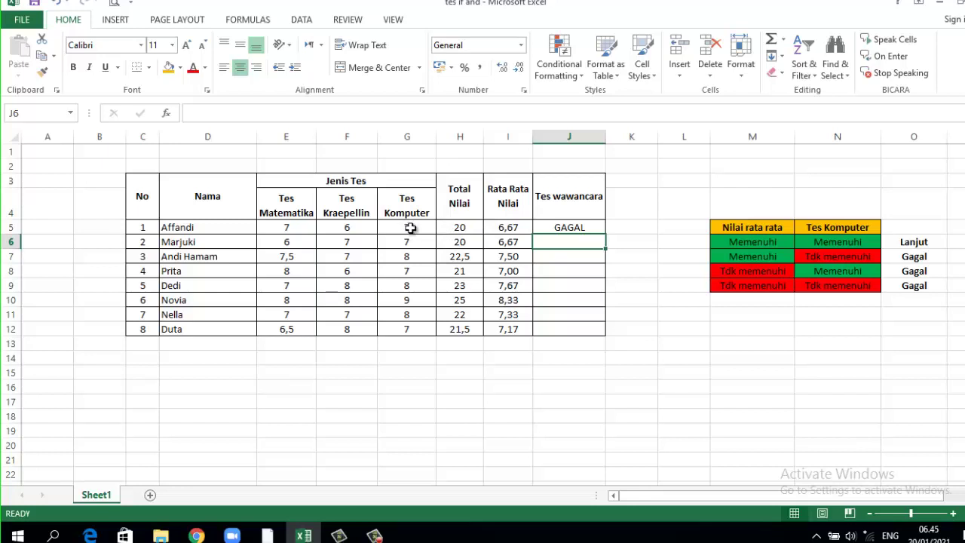
# Copy the IF AND formula from J5 down through J12 and check the copied formula in J7.
pyautogui.click(571, 227)
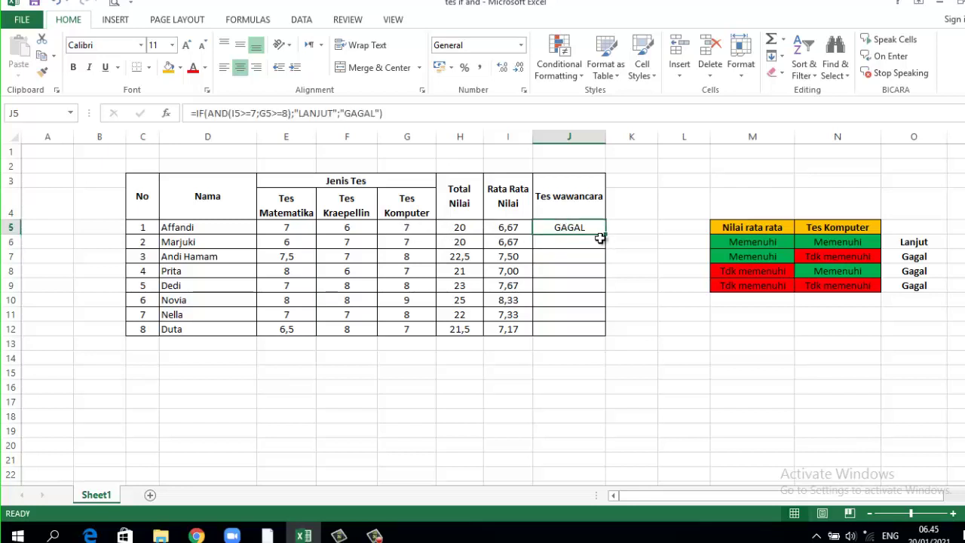
pyautogui.moveTo(606, 234); pyautogui.dragTo(604, 331)
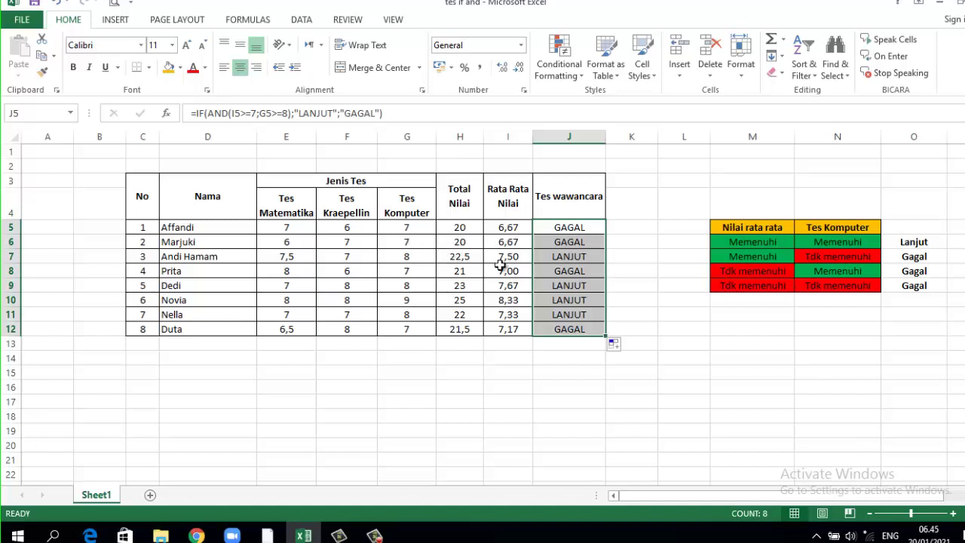
pyautogui.click(573, 257)
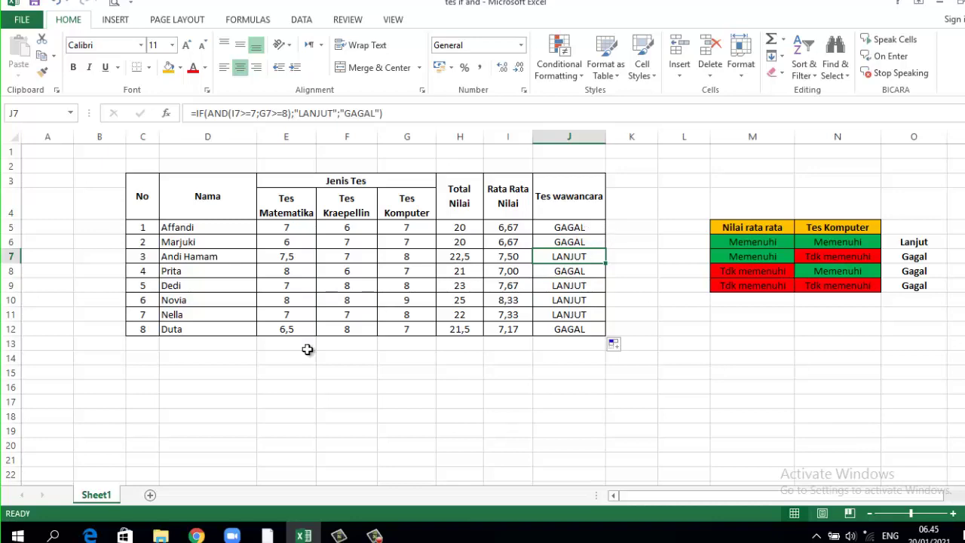
# Switch to the test instructions PDF in Edge to read the conditional formatting task, and return to the Tes wawancara results in Excel.
pyautogui.click(90, 535)
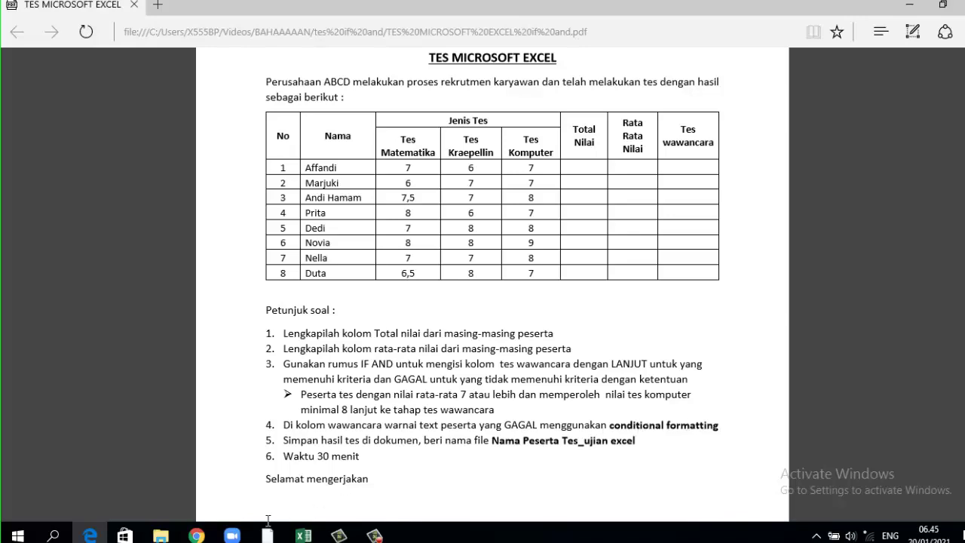
pyautogui.click(304, 536)
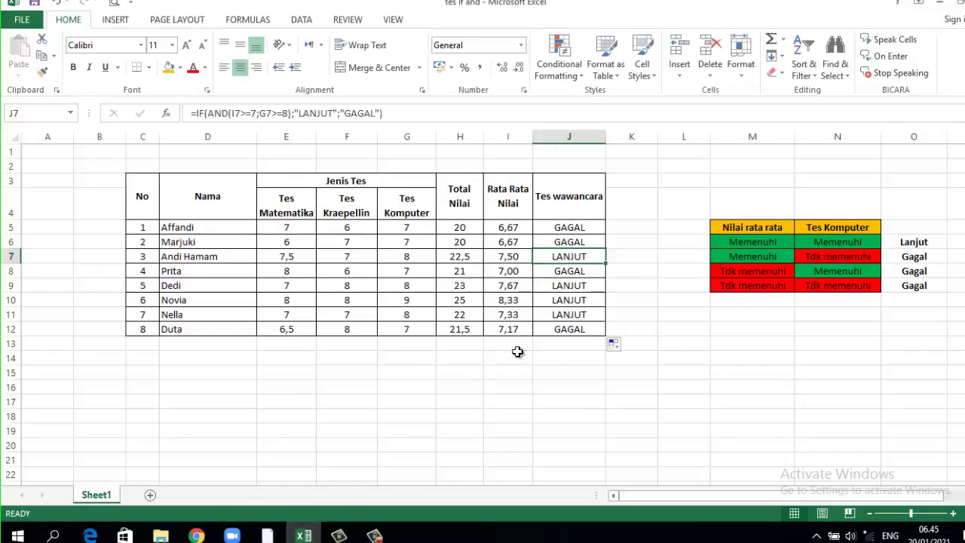
pyautogui.click(574, 229)
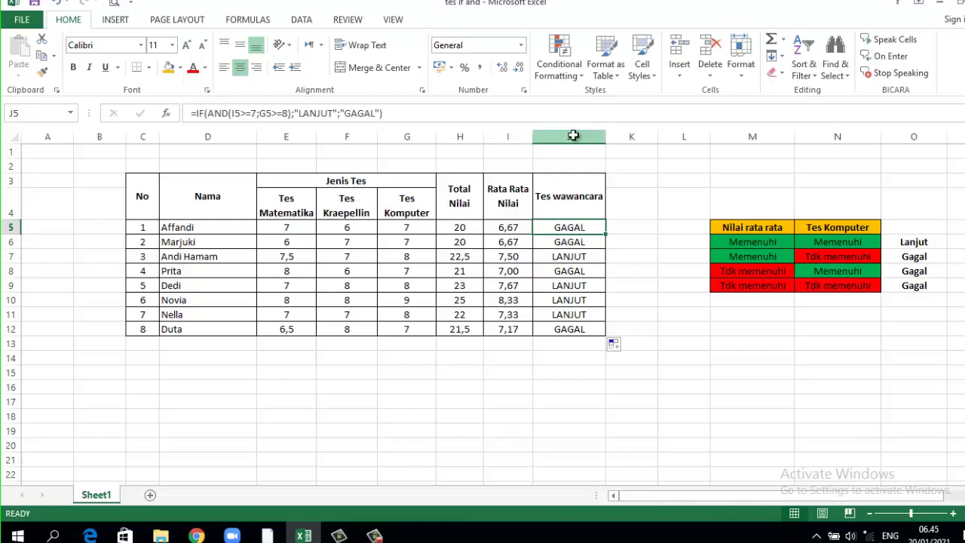
# Start a new conditional formatting rule for the whole of column J with the rule type "Format only cells that contain".
pyautogui.click(573, 135)
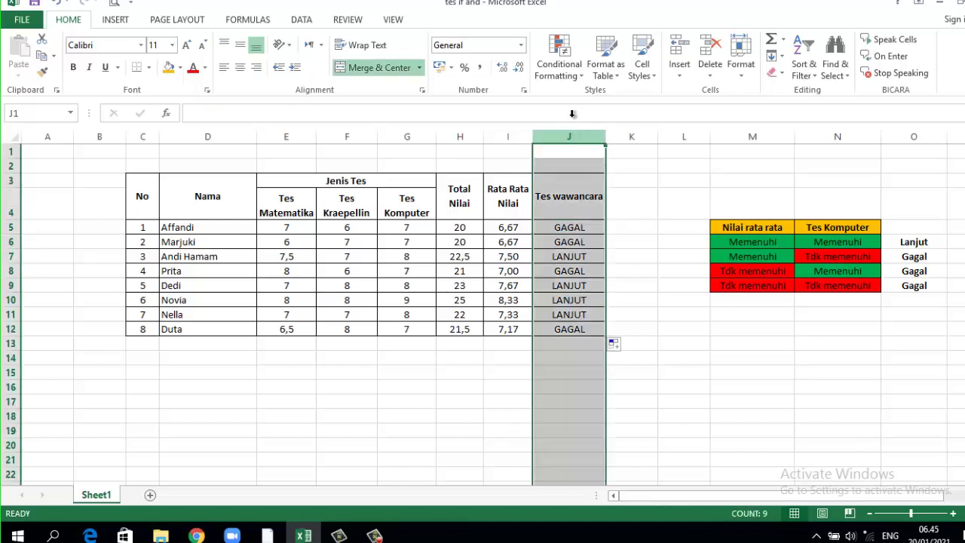
pyautogui.click(583, 75)
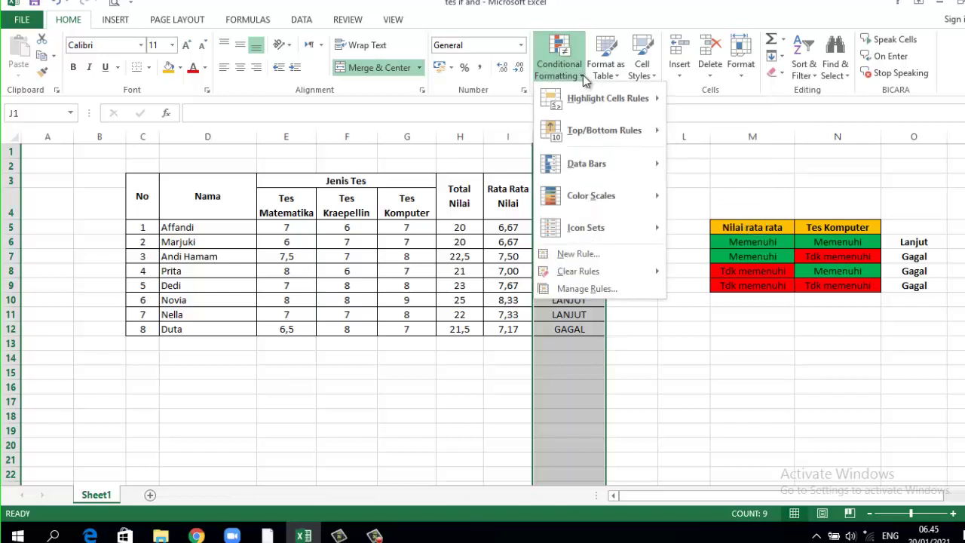
pyautogui.click(575, 256)
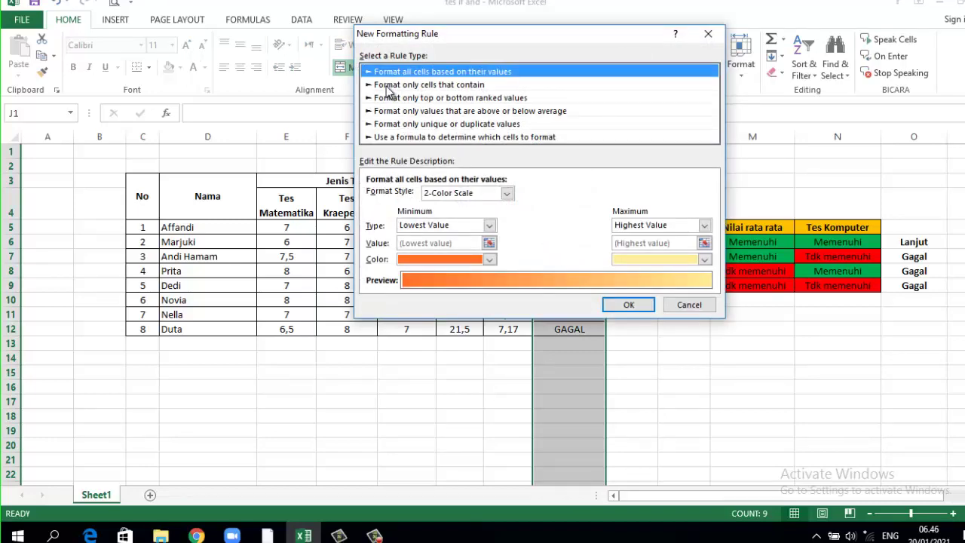
pyautogui.click(470, 87)
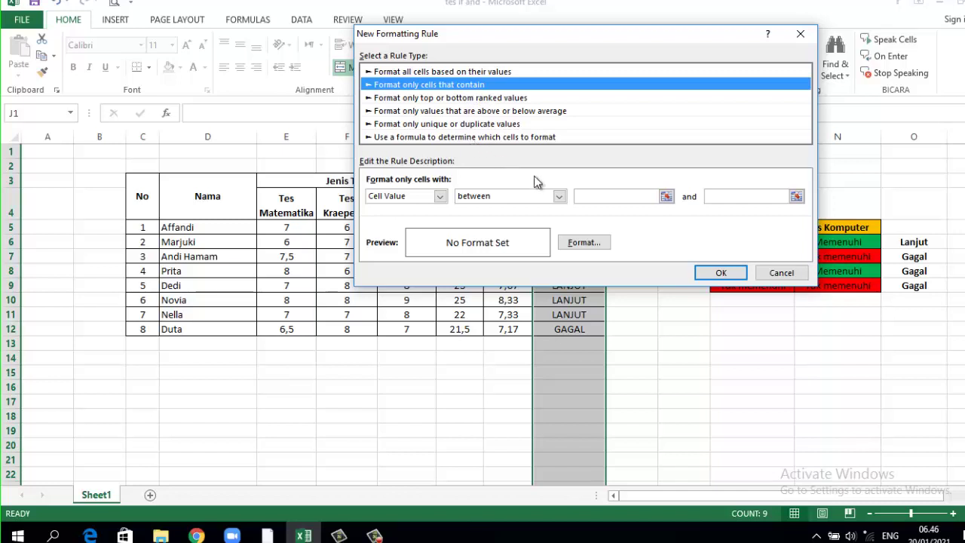
# Set the rule condition to Specific Text containing "GAGAL".
pyautogui.click(440, 196)
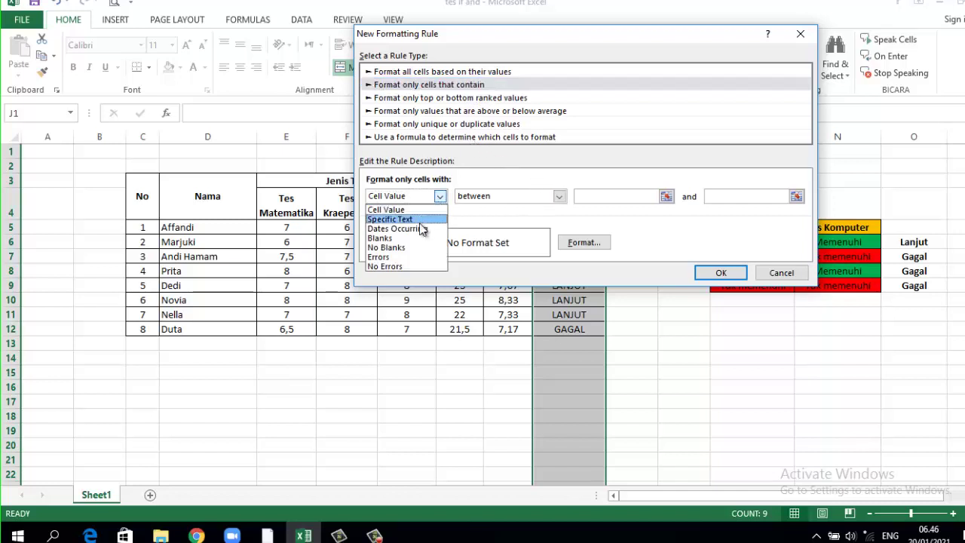
pyautogui.click(408, 219)
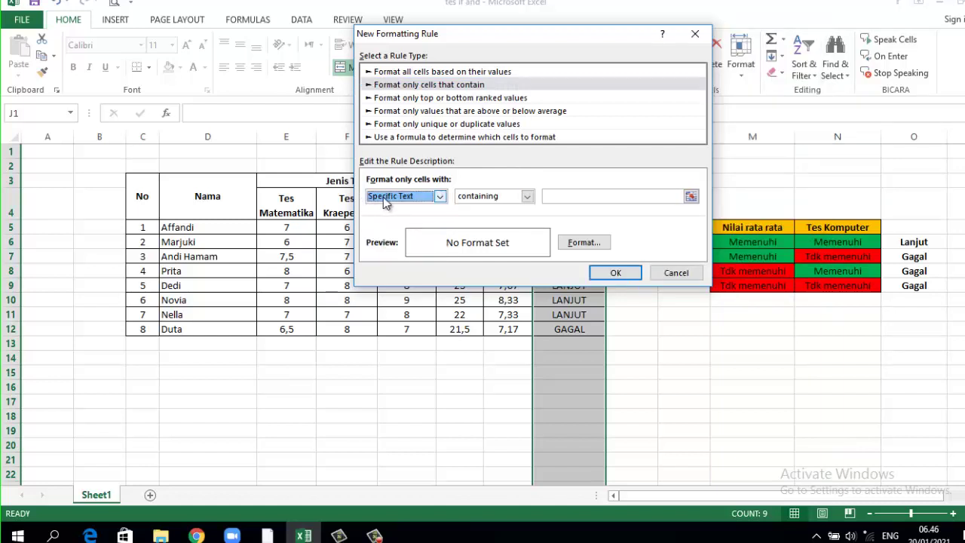
pyautogui.moveTo(504, 35); pyautogui.dragTo(286, 12)
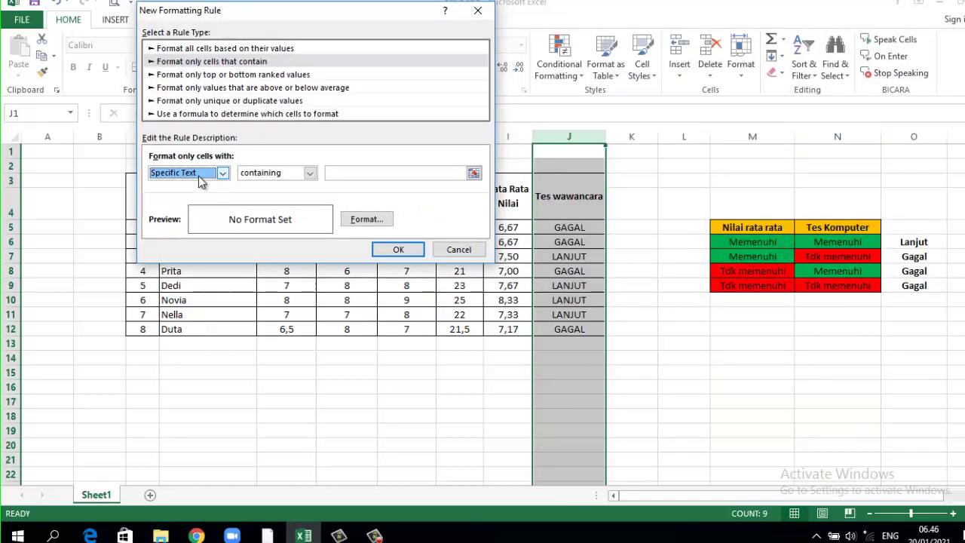
pyautogui.click(335, 173)
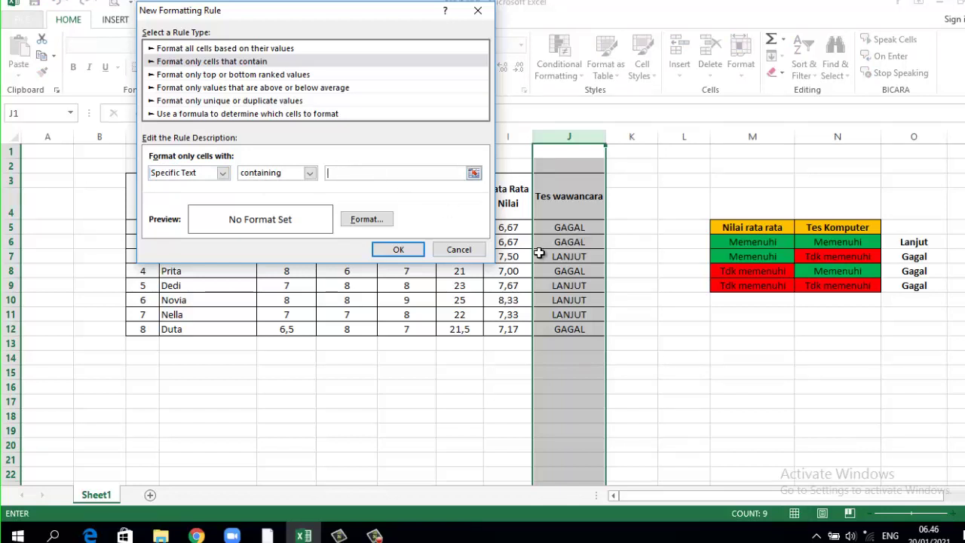
pyautogui.write('GAGAL')
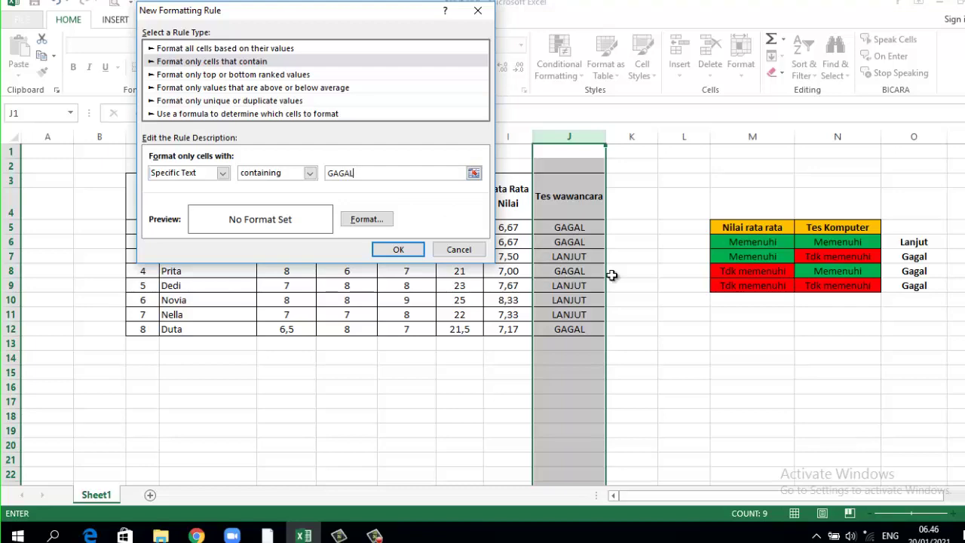
# Set the rule's font color to standard red and apply the rule to column J.
pyautogui.click(367, 220)
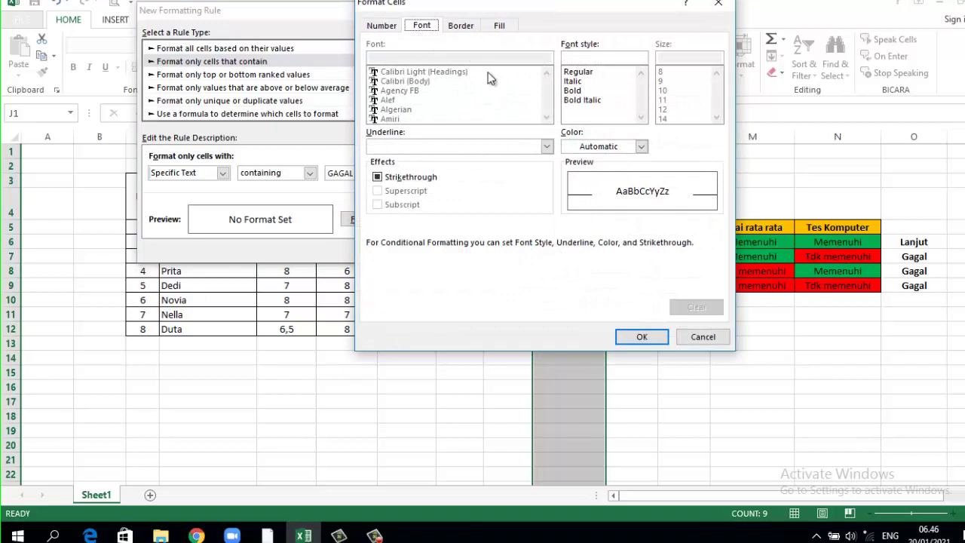
pyautogui.click(641, 146)
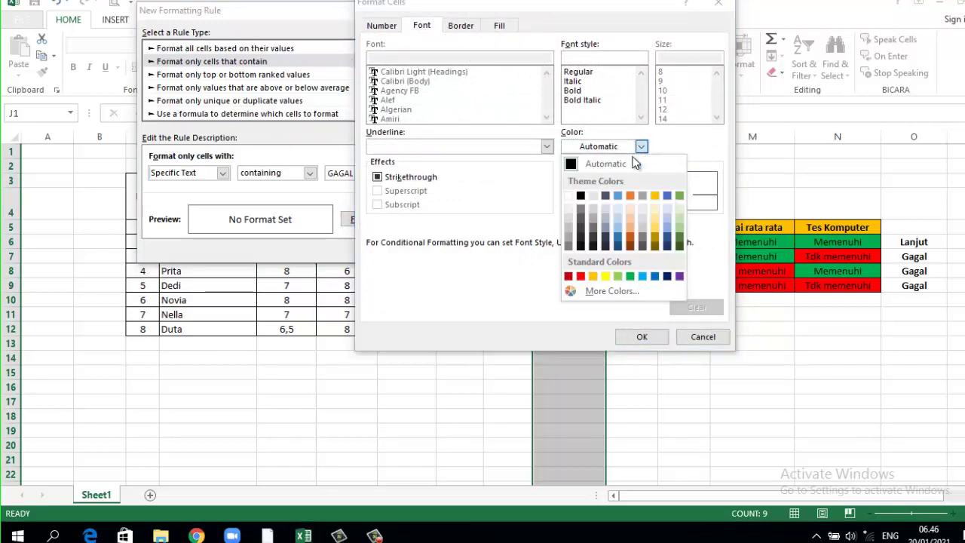
pyautogui.click(580, 276)
pyautogui.click(639, 339)
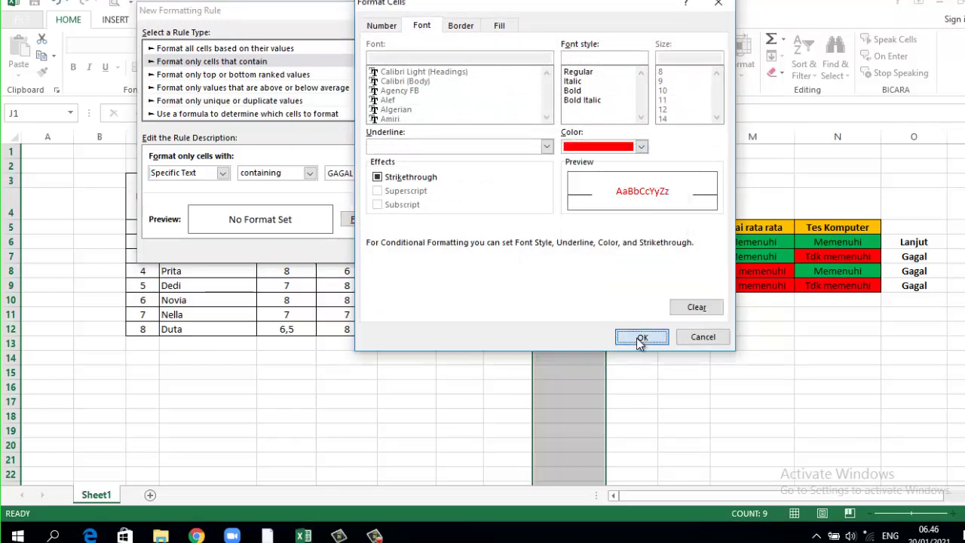
pyautogui.click(398, 249)
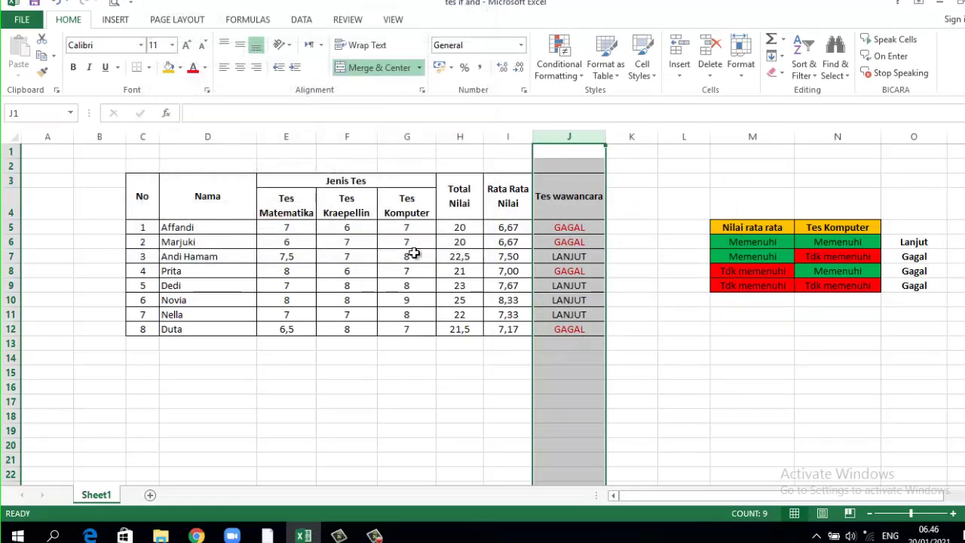
pyautogui.click(705, 388)
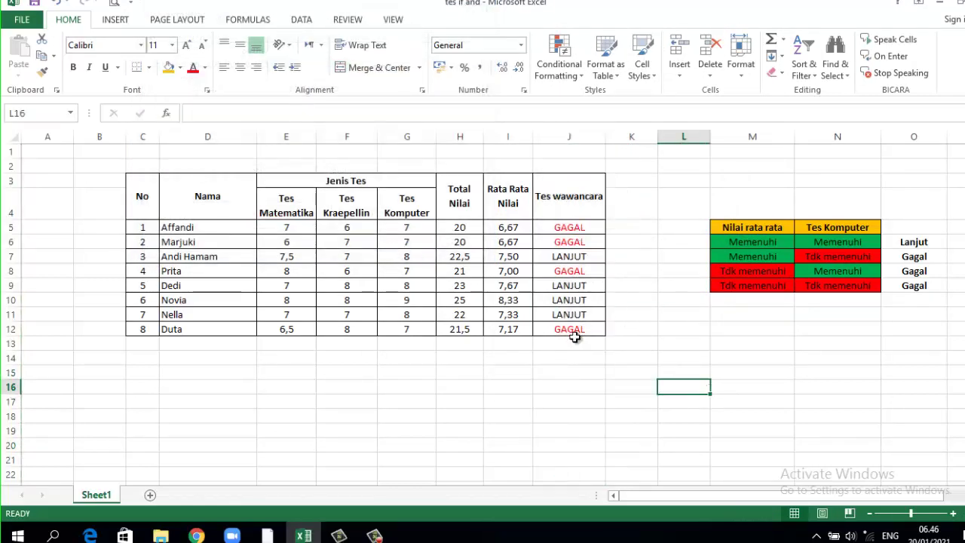
# Test the formula and the GAGAL coloring by changing the Tes Komputer score in G7 to 7.
pyautogui.click(414, 258)
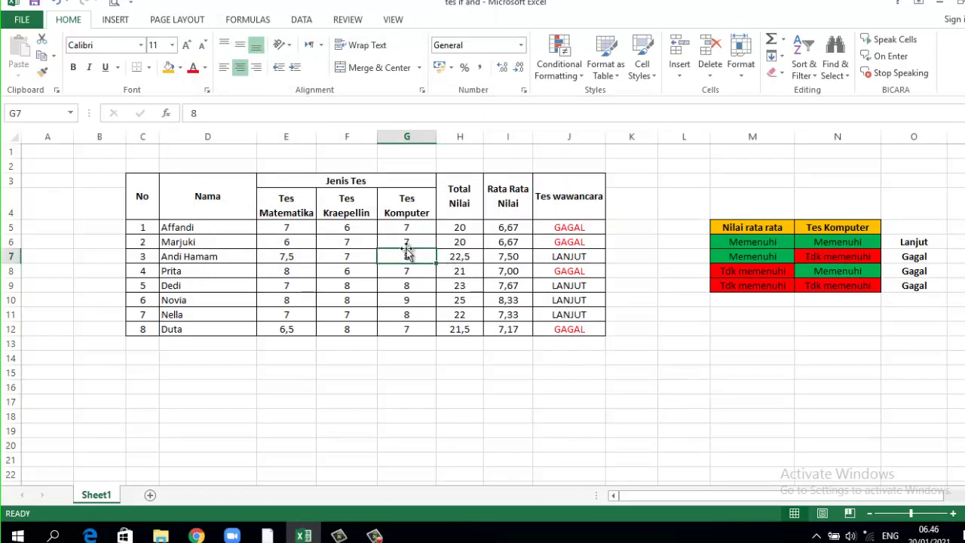
pyautogui.write('7')
pyautogui.press('Return')
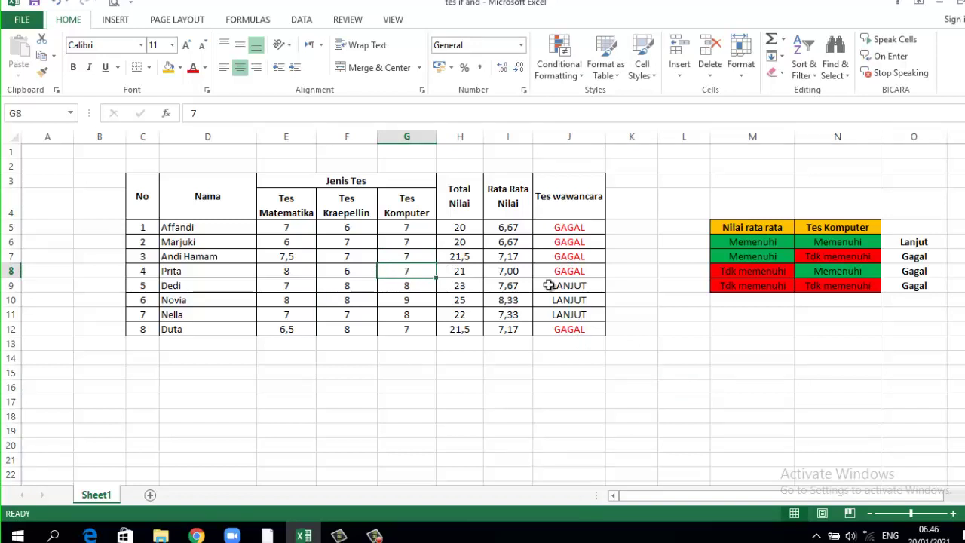
# Undo the test change in G7, keeping the conditional formatting rule on column J by redoing it if it is undone too.
pyautogui.click(57, 6)
pyautogui.click(58, 6)
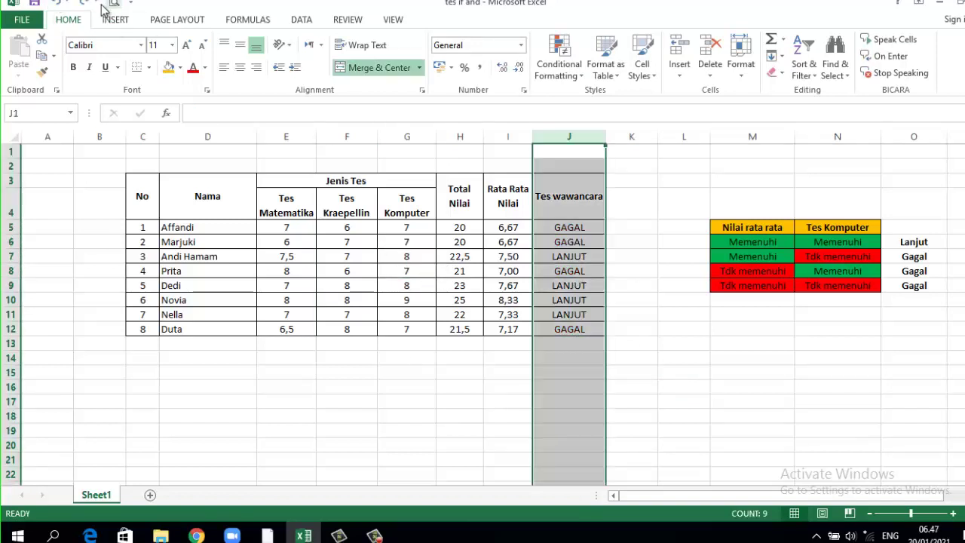
pyautogui.click(83, 5)
# Set the Tes Komputer score in G8 to 8 to test how the result and its coloring respond.
pyautogui.click(407, 271)
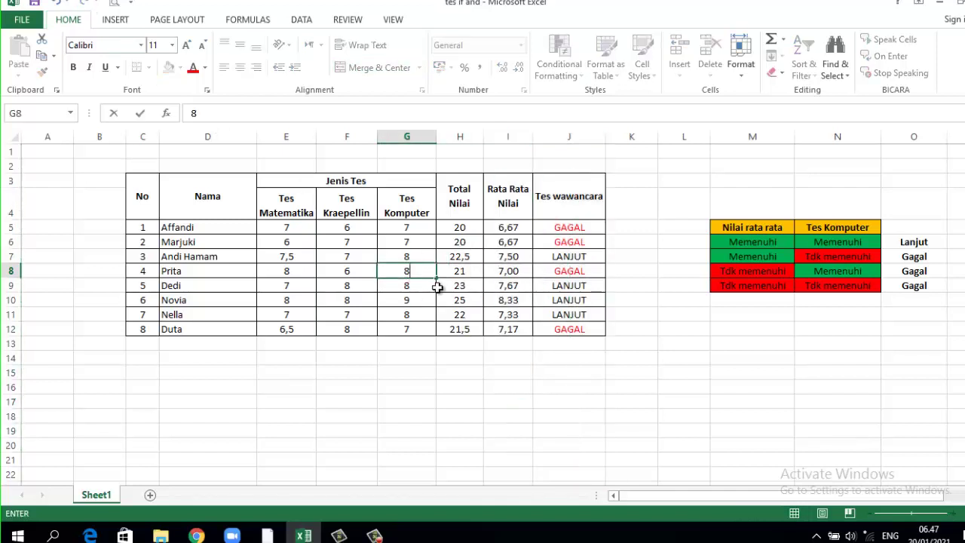
pyautogui.write('8')
pyautogui.press('Return')
pyautogui.click(418, 389)
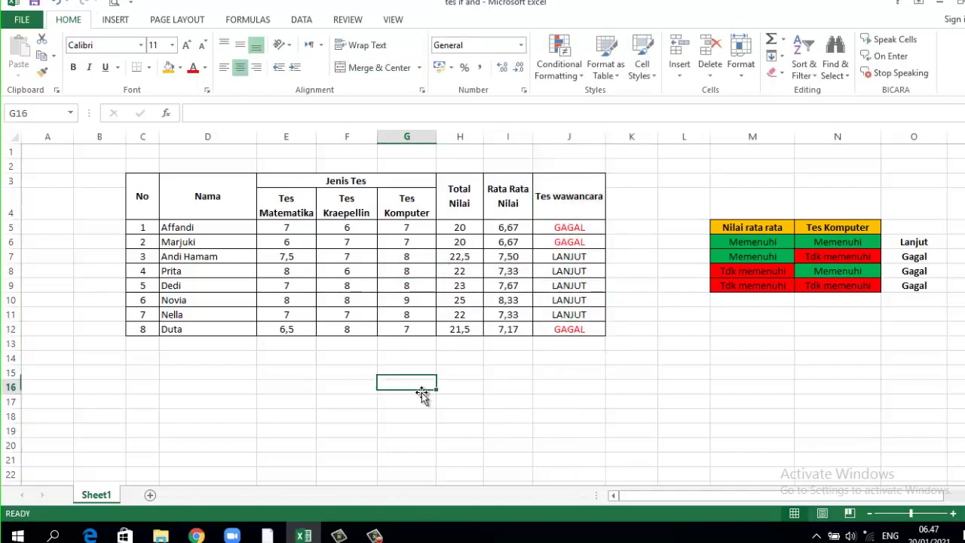